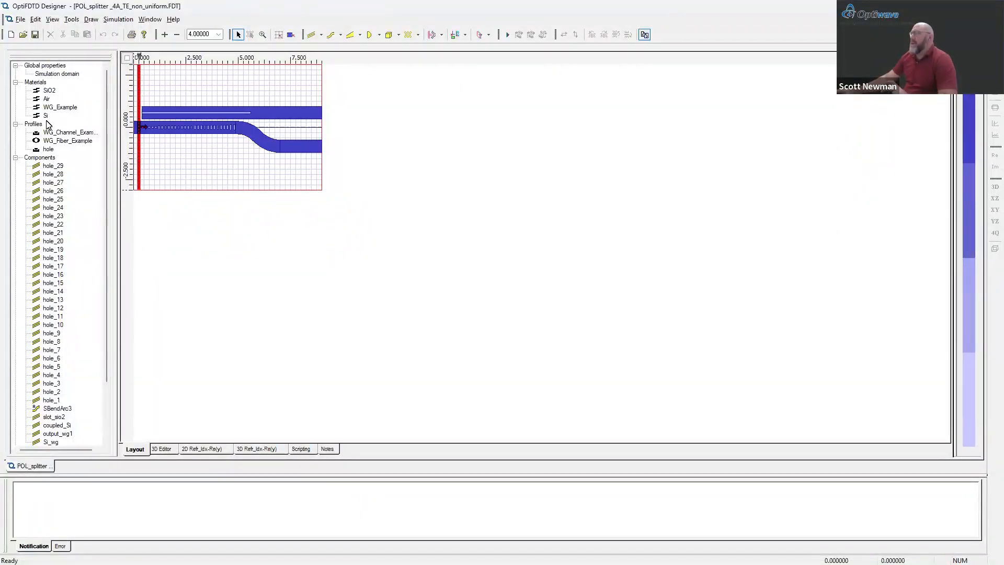
Step: Check the refractive index definitions of the SiO2 and Si materials side by side, then close both
{"action": "double_click", "coordinate": [49, 91]}
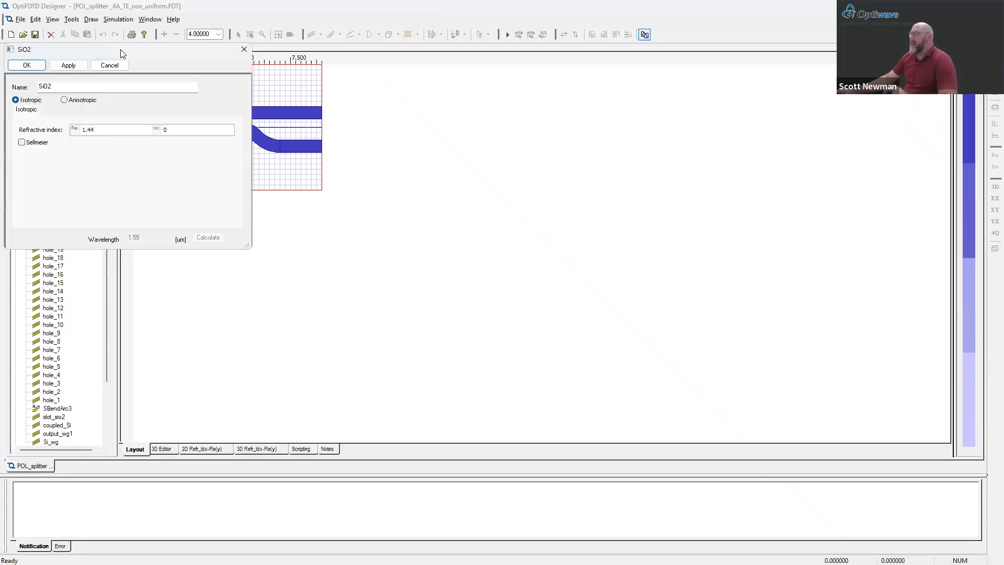
{"action": "left_click_drag", "start_coordinate": [121, 49], "coordinate": [448, 60]}
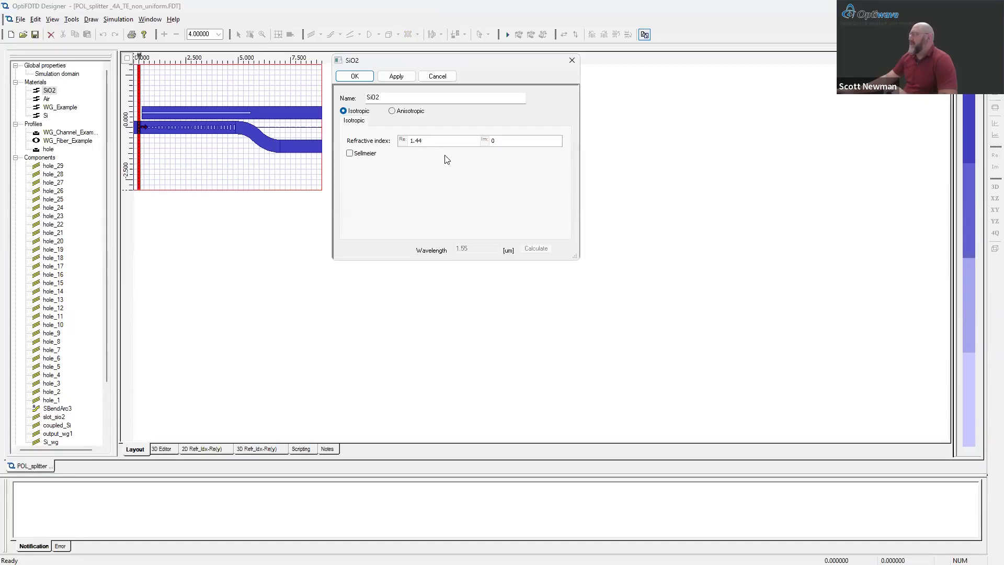
{"action": "double_click", "coordinate": [46, 116]}
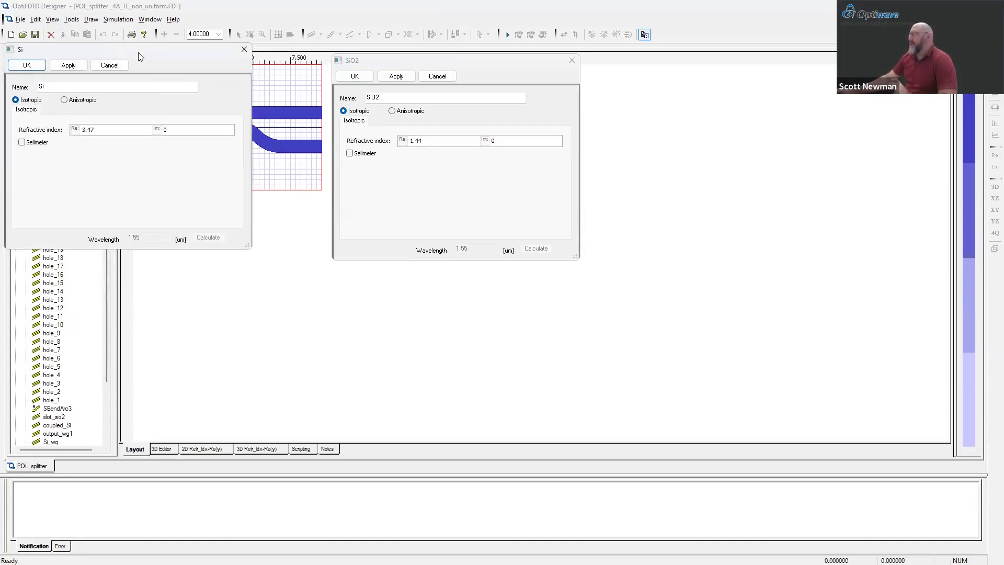
{"action": "left_click_drag", "start_coordinate": [139, 53], "coordinate": [466, 274]}
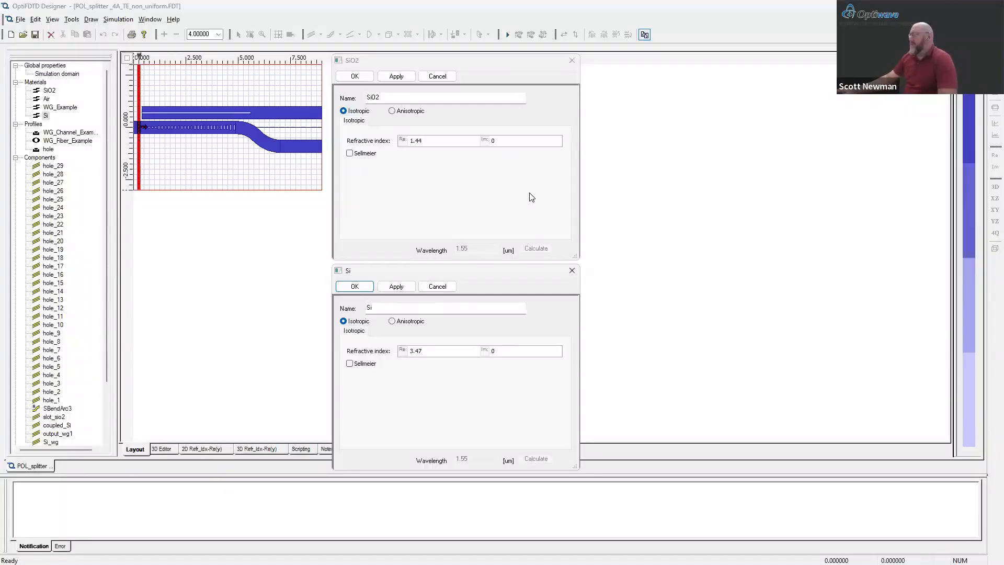
{"action": "left_click", "coordinate": [573, 271]}
{"action": "left_click", "coordinate": [571, 61]}
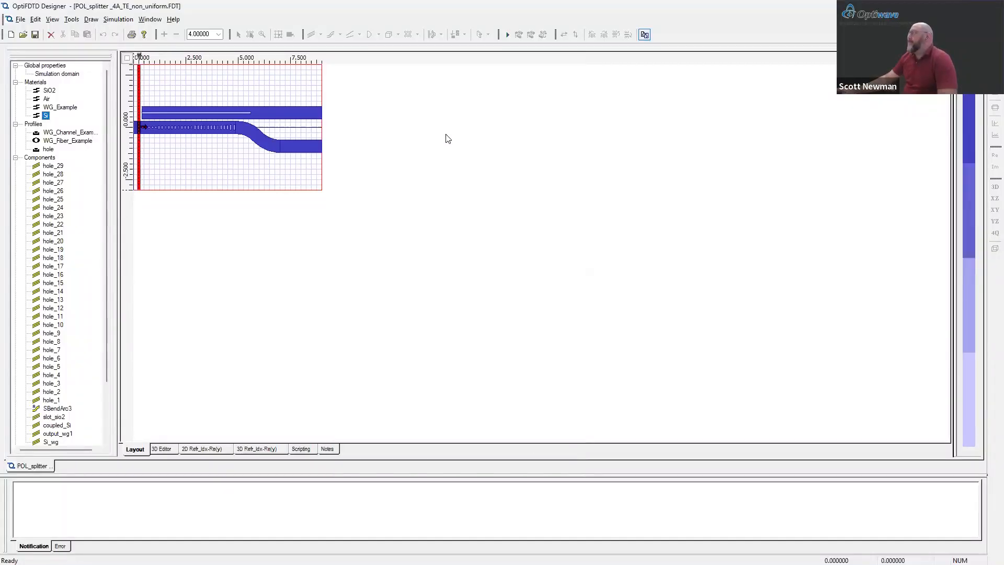
Step: Set the 2D profile material of the WG_Channel_Example profile to Si
{"action": "right_click", "coordinate": [45, 127]}
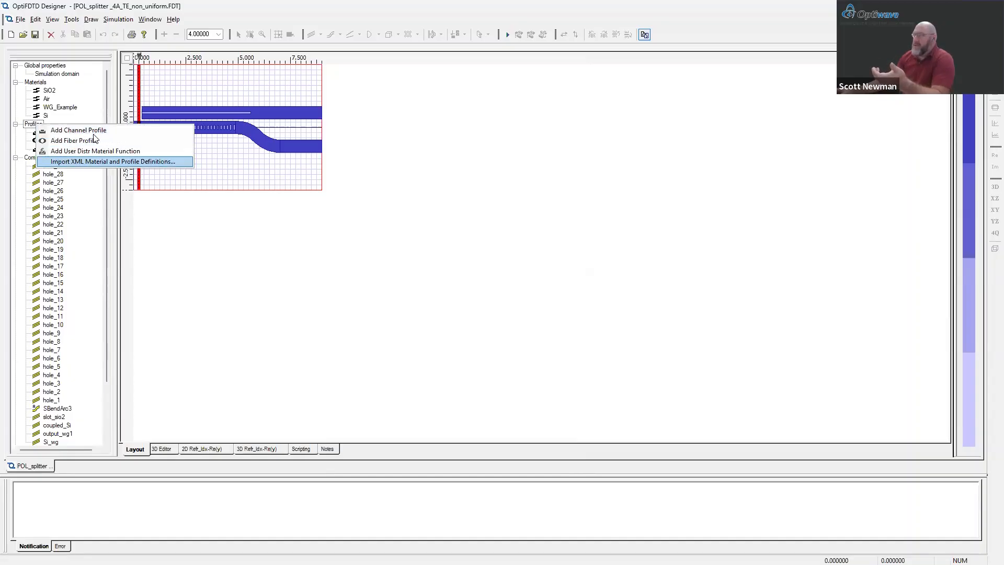
{"action": "left_click", "coordinate": [170, 211]}
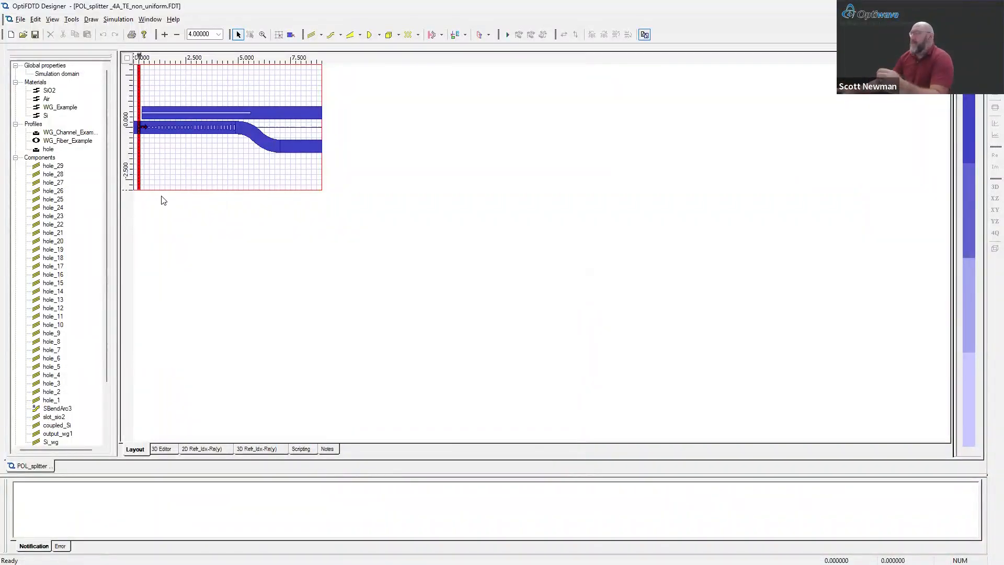
{"action": "double_click", "coordinate": [73, 134]}
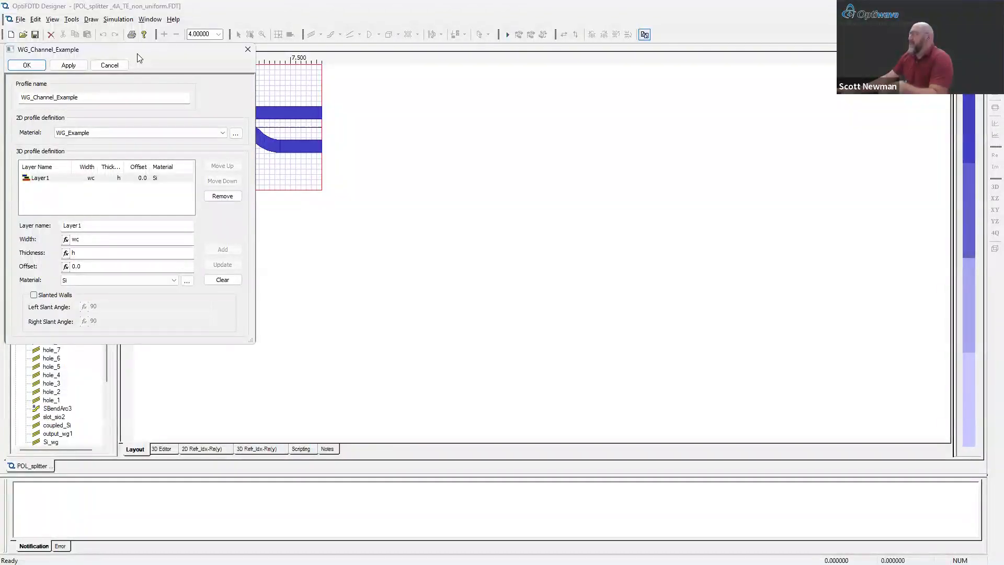
{"action": "left_click_drag", "start_coordinate": [137, 54], "coordinate": [479, 83]}
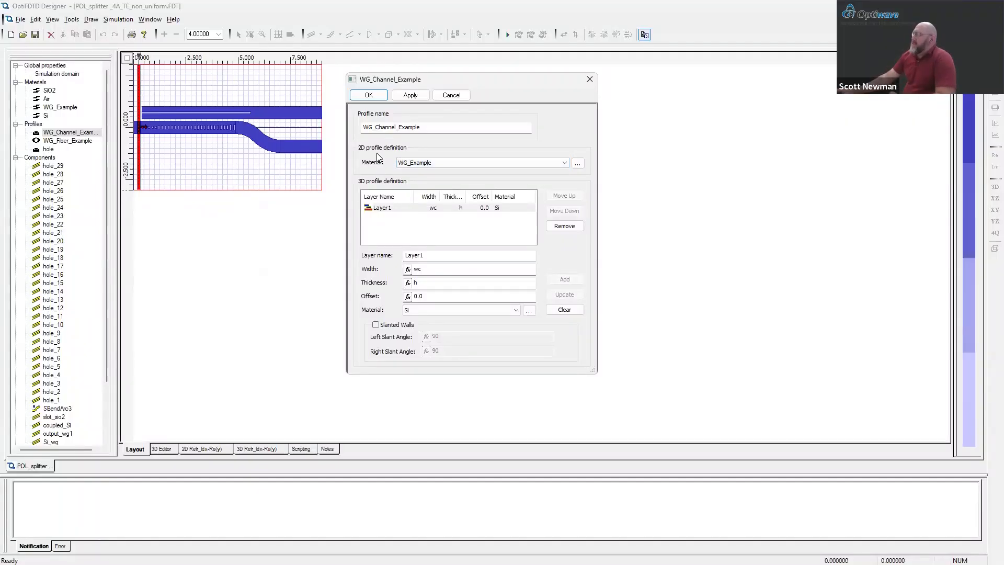
{"action": "left_click", "coordinate": [444, 162]}
{"action": "left_click", "coordinate": [430, 178]}
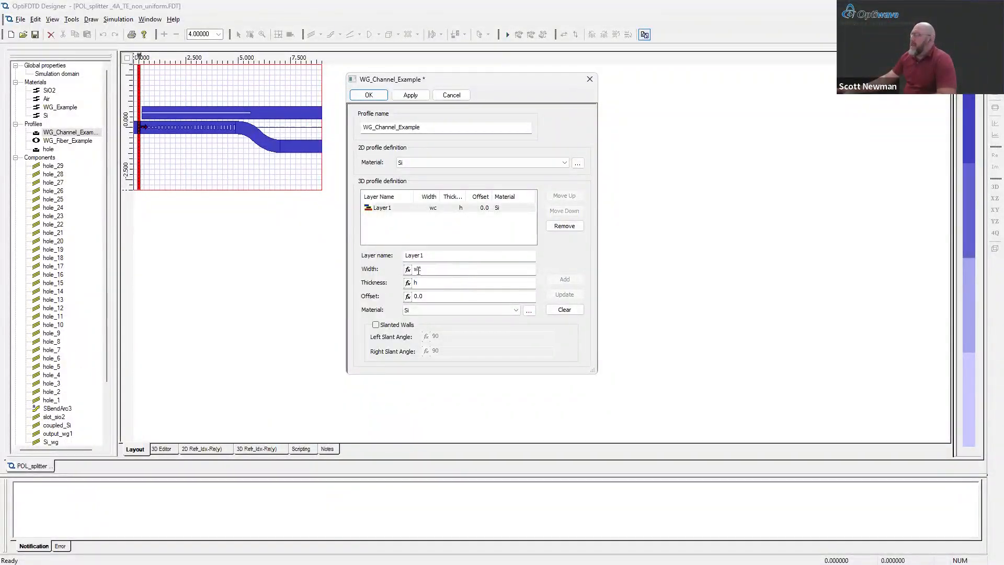
Step: Review the user variables behind Layer1's width expression and save the channel profile
{"action": "left_click", "coordinate": [439, 267]}
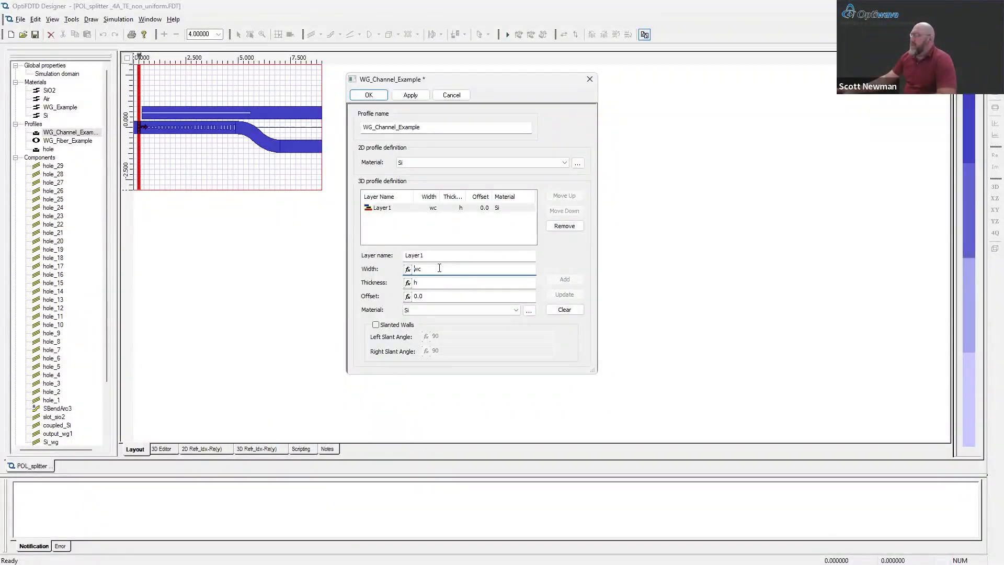
{"action": "left_click", "coordinate": [408, 269]}
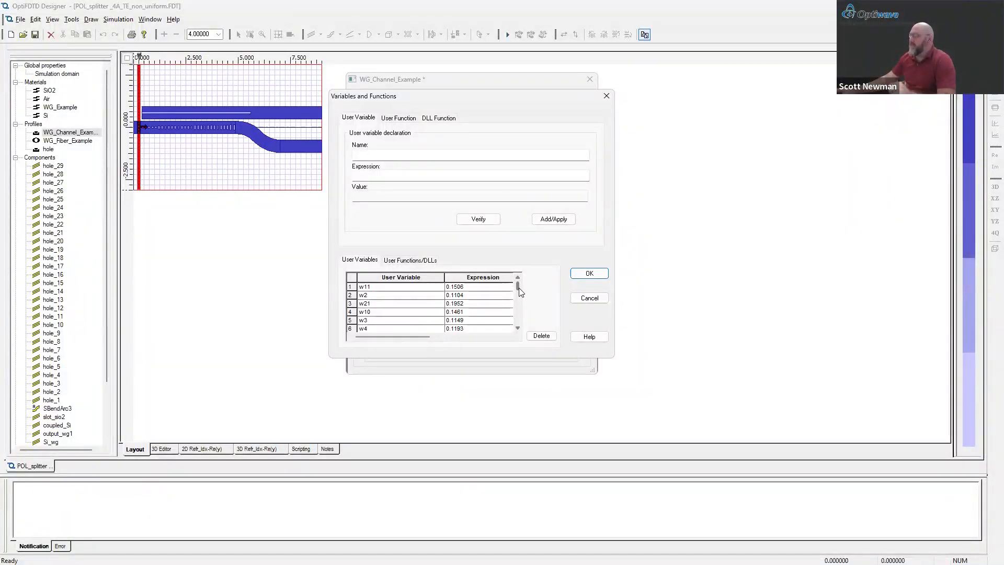
{"action": "left_click_drag", "start_coordinate": [519, 291], "coordinate": [522, 324]}
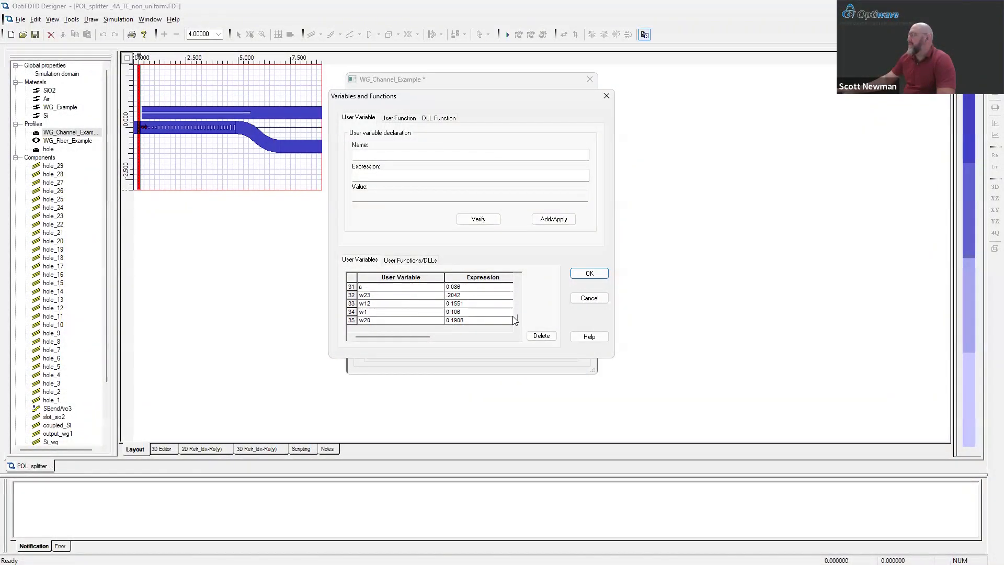
{"action": "left_click_drag", "start_coordinate": [516, 315], "coordinate": [517, 301]}
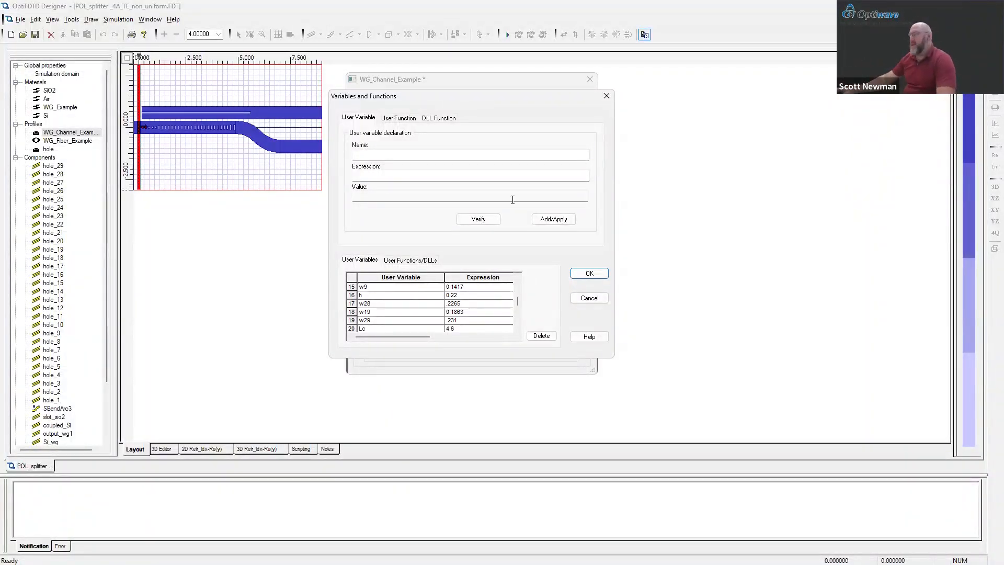
{"action": "left_click", "coordinate": [588, 274]}
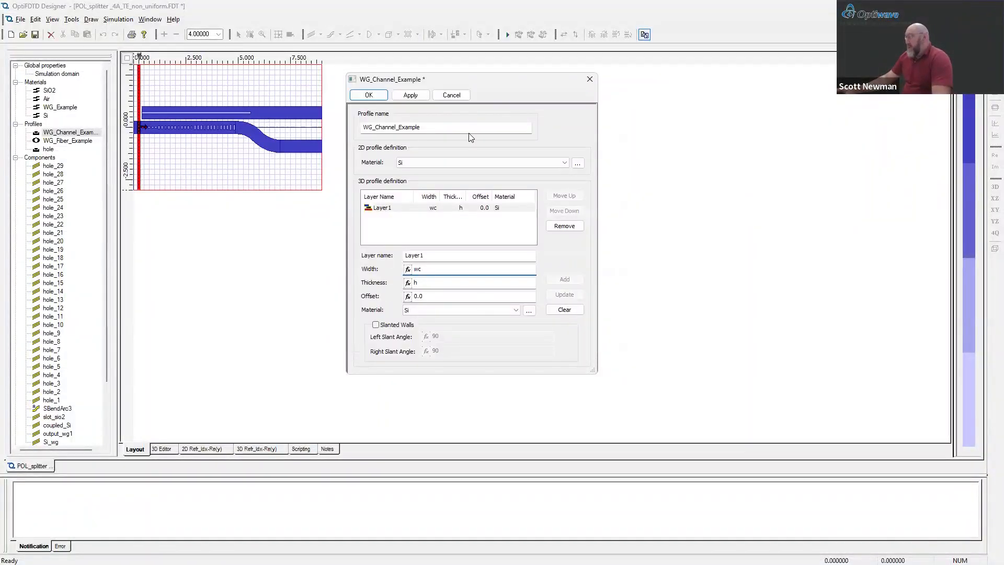
{"action": "left_click", "coordinate": [368, 95]}
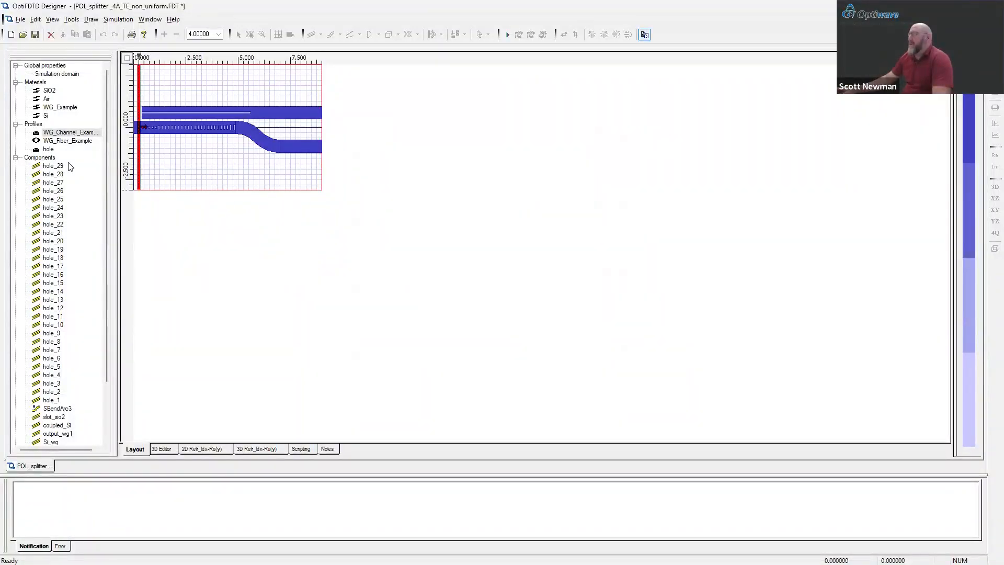
Step: Inspect the start and end horizontal position expressions of the hole_29 waveguide, then close its properties
{"action": "double_click", "coordinate": [69, 166]}
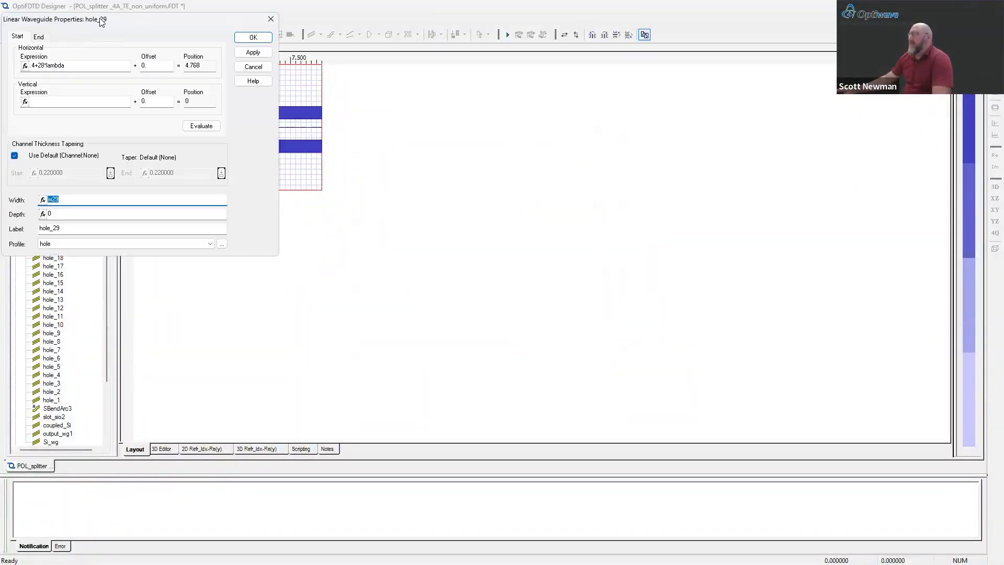
{"action": "left_click_drag", "start_coordinate": [101, 21], "coordinate": [427, 75]}
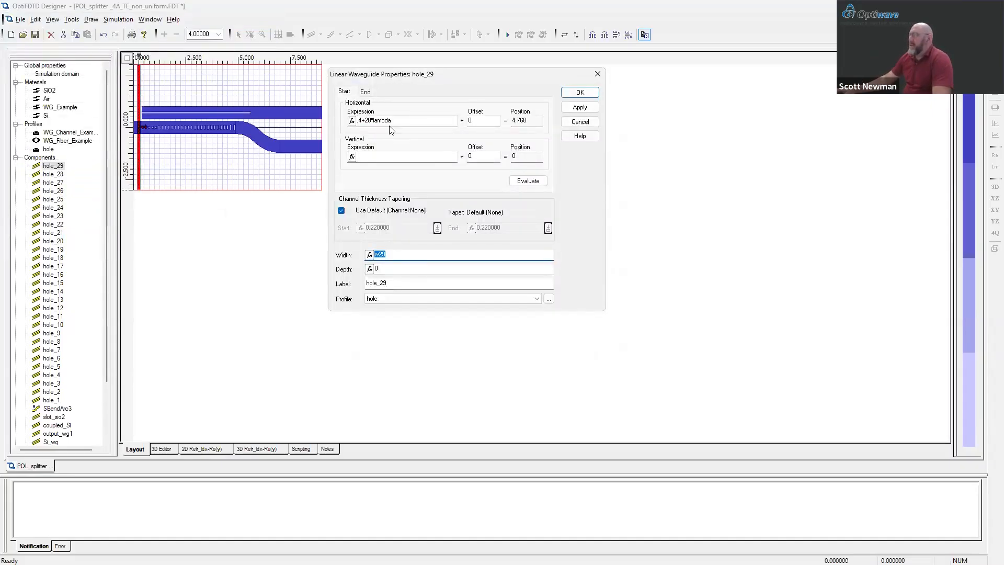
{"action": "left_click", "coordinate": [355, 120]}
{"action": "left_click_drag", "start_coordinate": [393, 120], "coordinate": [361, 120]}
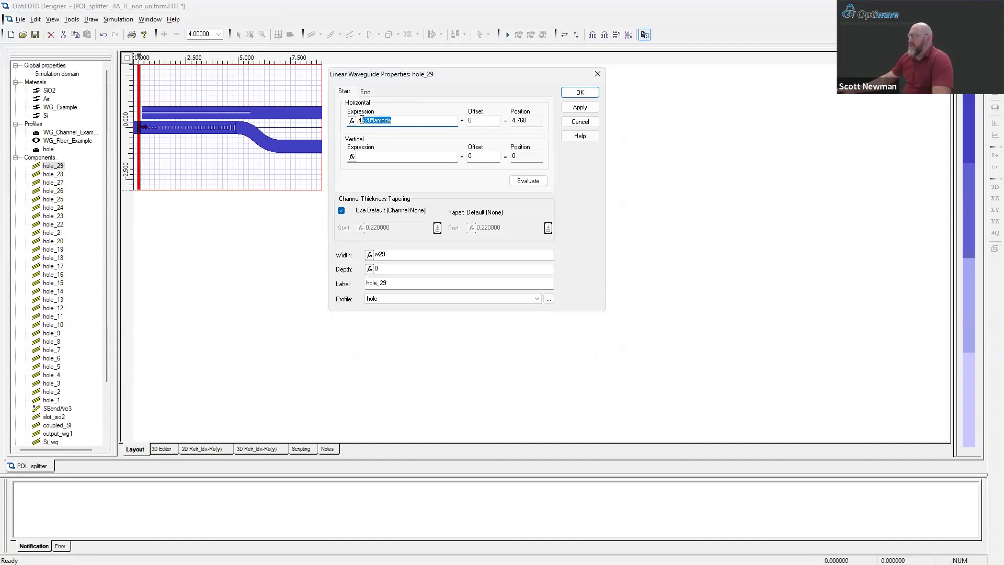
{"action": "left_click", "coordinate": [365, 92]}
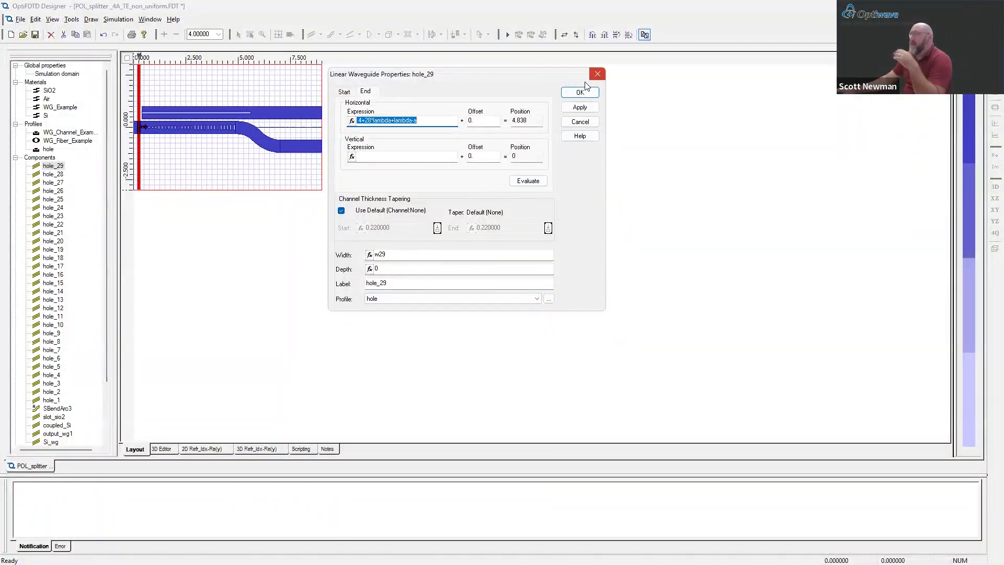
{"action": "left_click", "coordinate": [597, 74]}
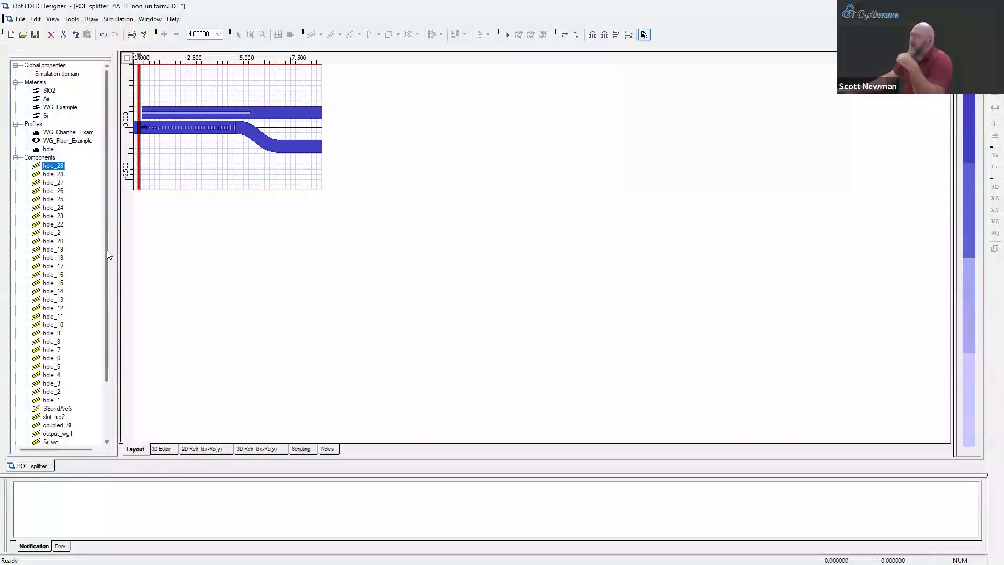
Step: Inspect the position and width expressions of the hole_1 waveguide, then close its properties
{"action": "scroll", "coordinate": [107, 250], "scroll_direction": "down", "scroll_amount": 1}
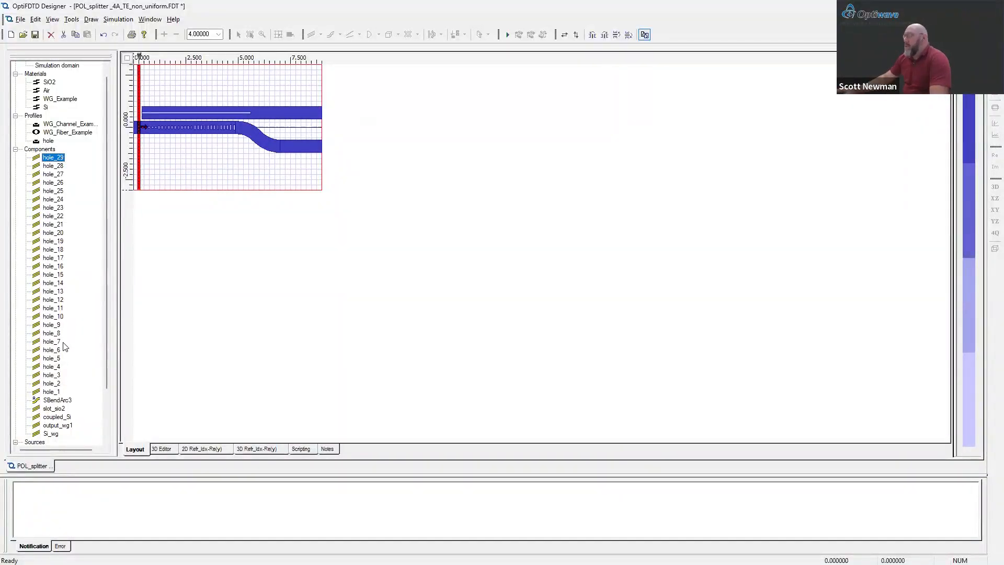
{"action": "double_click", "coordinate": [82, 390]}
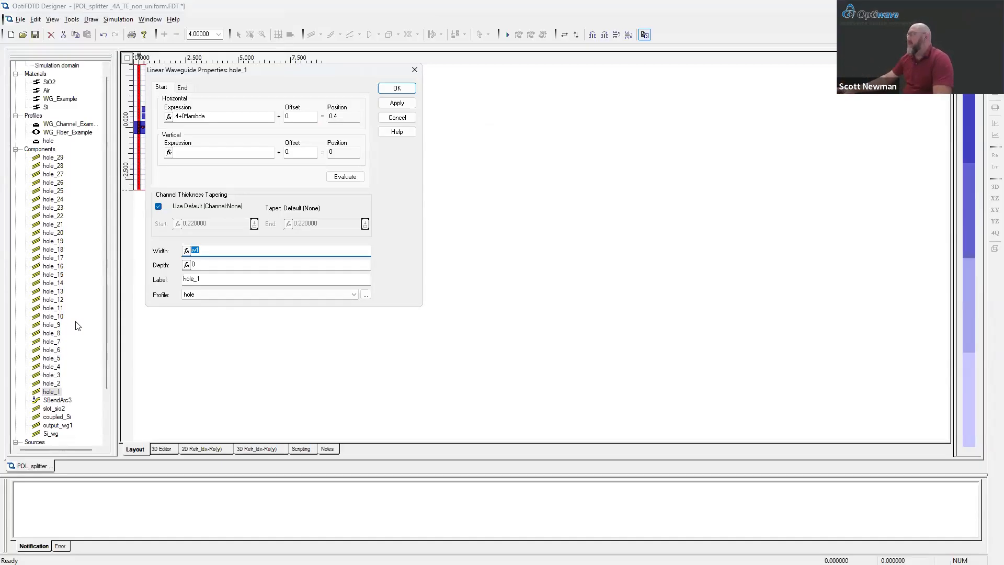
{"action": "left_click", "coordinate": [414, 69]}
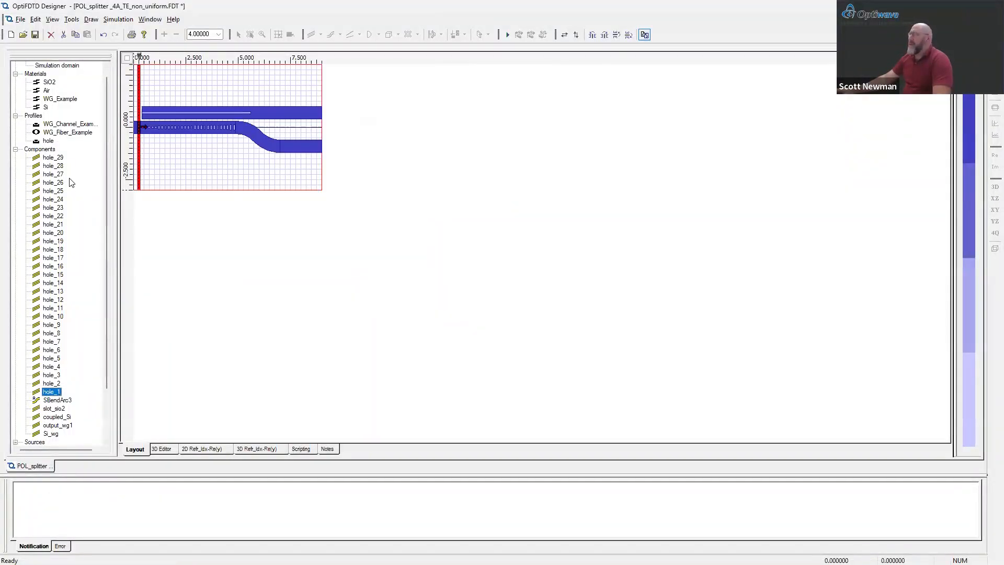
Step: Open the layout script and examine its DeleteAll line and the CreateWaveguide calls for the straight waveguides and the slot
{"action": "left_click", "coordinate": [314, 442]}
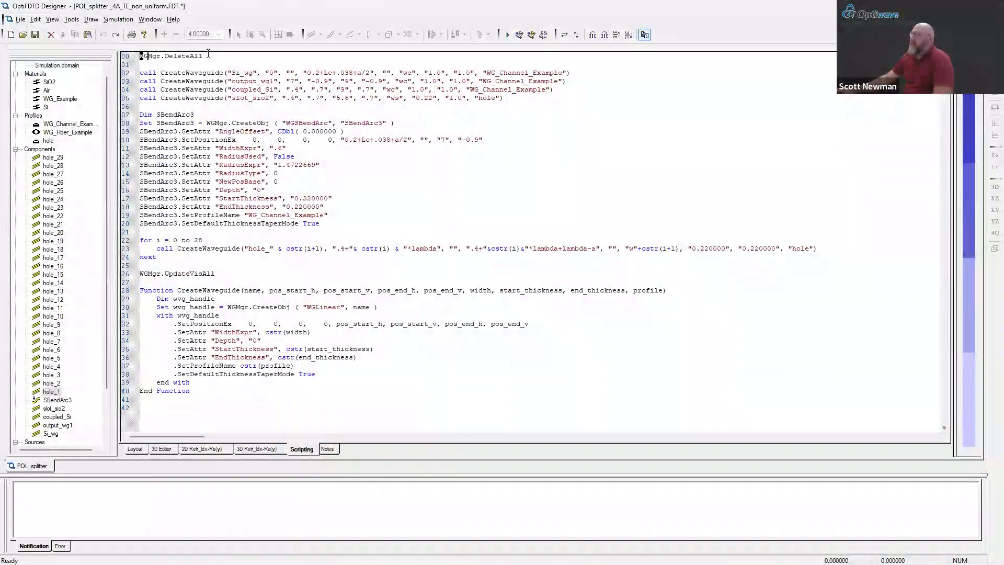
{"action": "left_click_drag", "start_coordinate": [140, 56], "coordinate": [202, 56]}
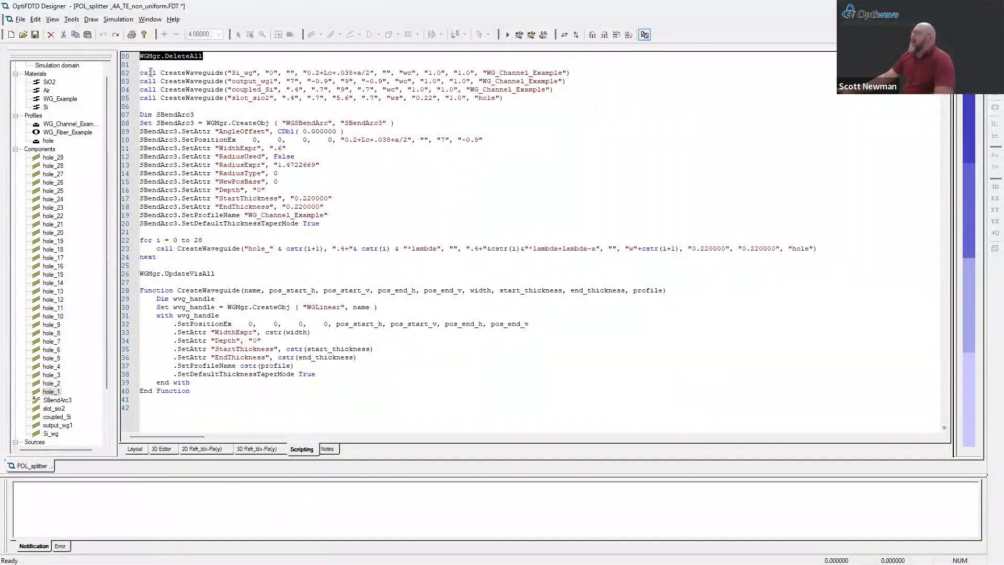
{"action": "left_click_drag", "start_coordinate": [149, 72], "coordinate": [175, 74]}
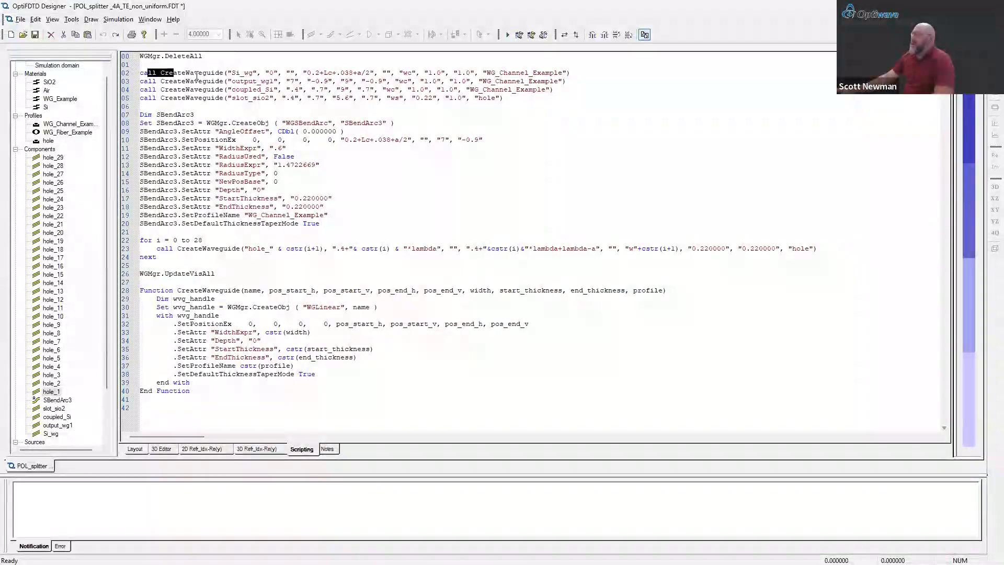
{"action": "left_click", "coordinate": [199, 73]}
{"action": "left_click_drag", "start_coordinate": [238, 73], "coordinate": [265, 89]}
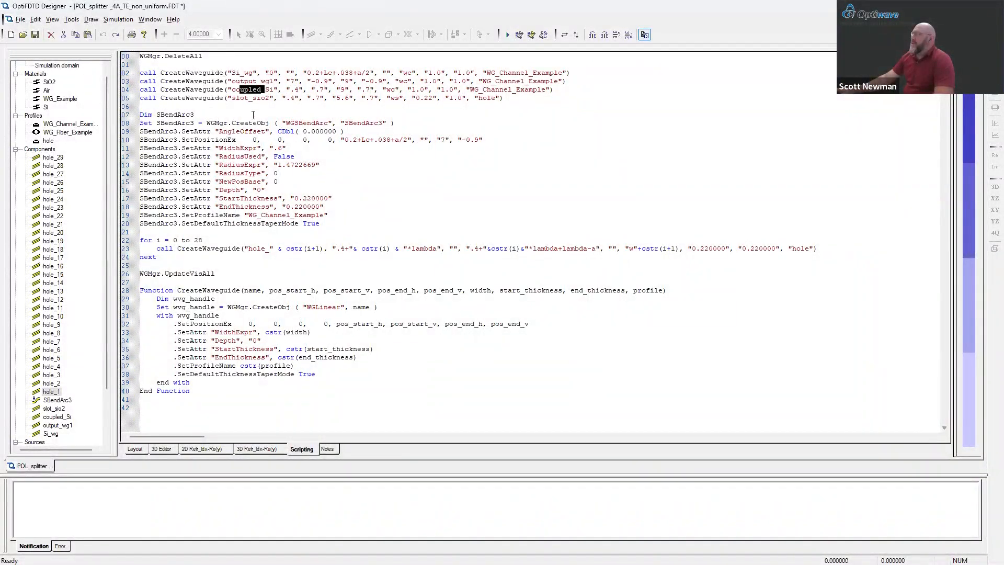
{"action": "left_click_drag", "start_coordinate": [236, 98], "coordinate": [256, 97]}
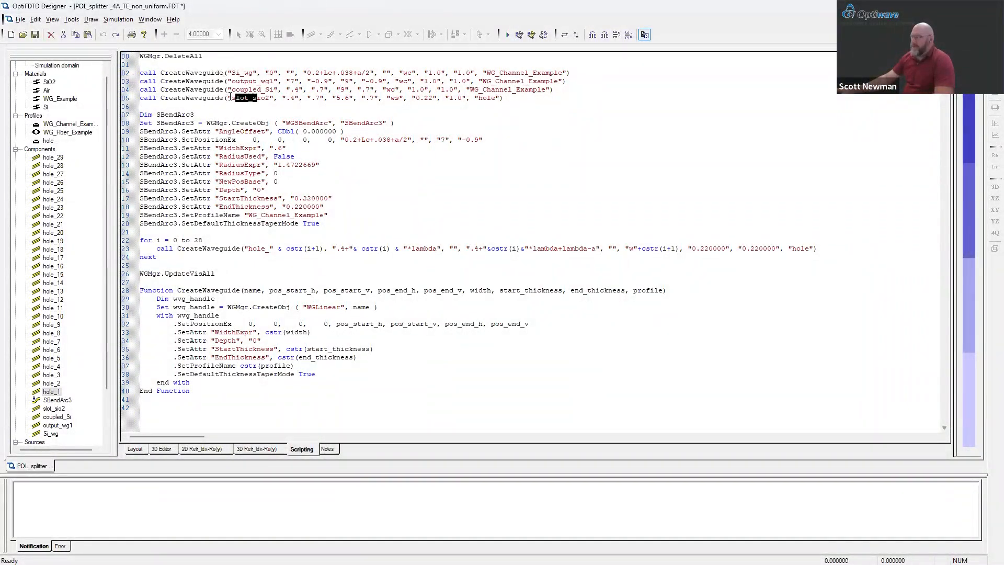
Step: Examine the script's SBendArc3 block and compare the waveguide and S-bend code with the drawn layout
{"action": "left_click_drag", "start_coordinate": [161, 114], "coordinate": [163, 125]}
{"action": "left_click_drag", "start_coordinate": [223, 179], "coordinate": [267, 276]}
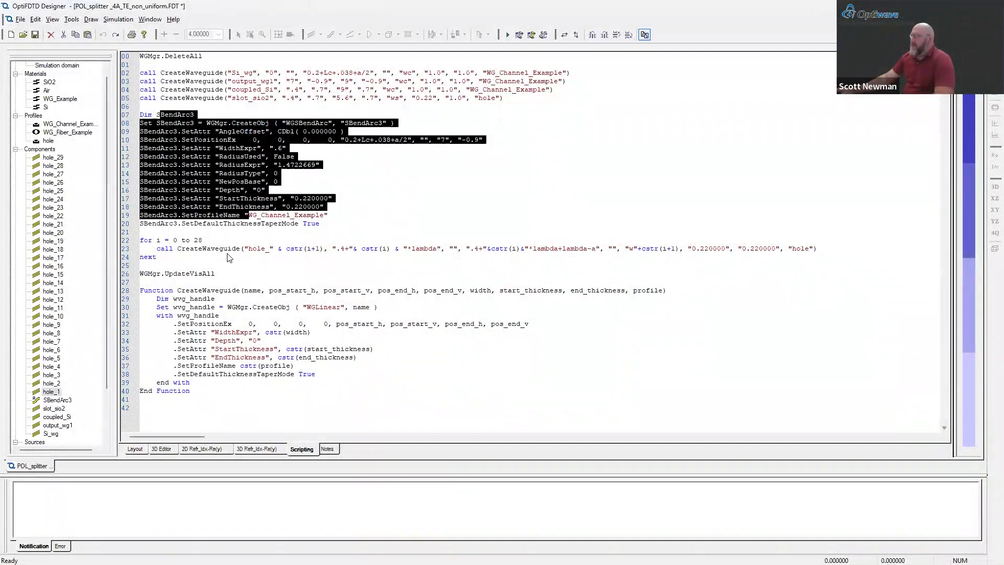
{"action": "left_click", "coordinate": [167, 77]}
{"action": "left_click_drag", "start_coordinate": [141, 72], "coordinate": [352, 230]}
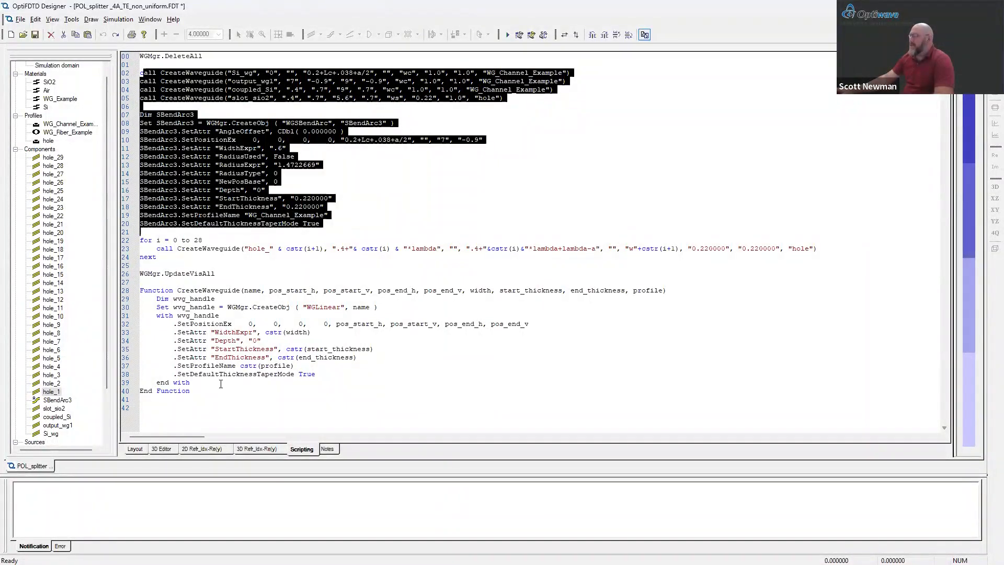
{"action": "left_click", "coordinate": [135, 449]}
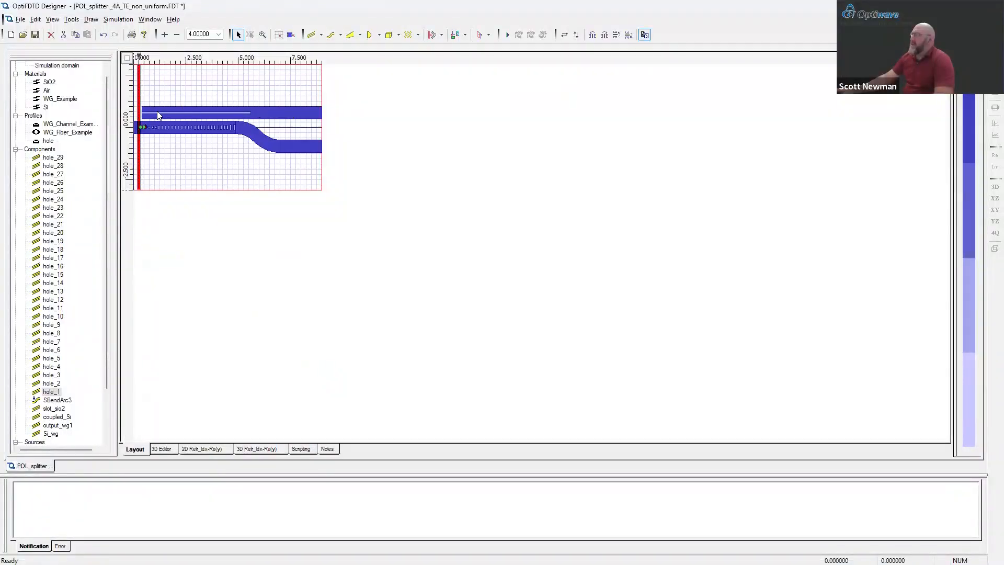
Step: Examine the script's for loop that creates the holes, including the i+1 index used in the hole names
{"action": "left_click", "coordinate": [301, 448]}
{"action": "left_click", "coordinate": [212, 247]}
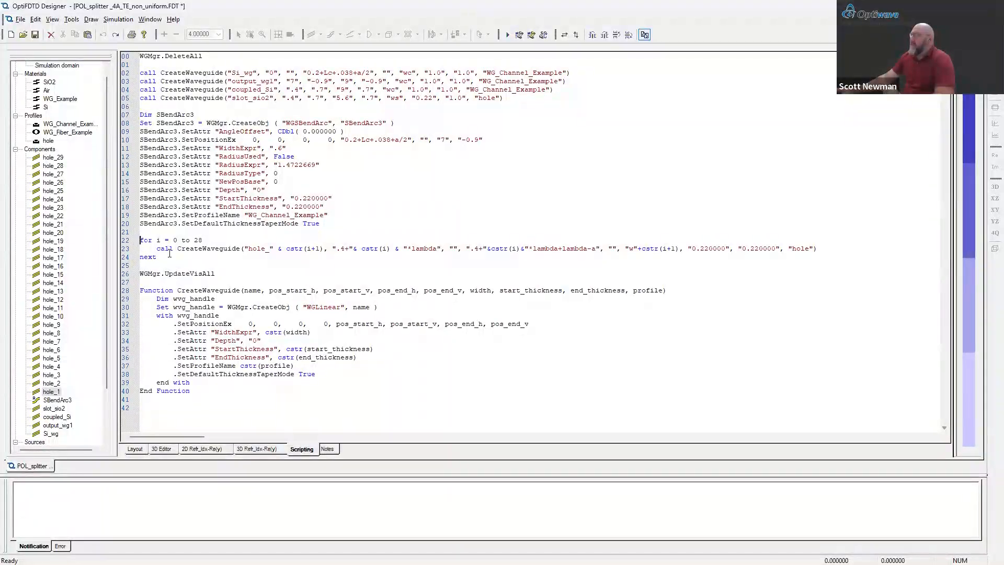
{"action": "left_click_drag", "start_coordinate": [170, 254], "coordinate": [344, 258]}
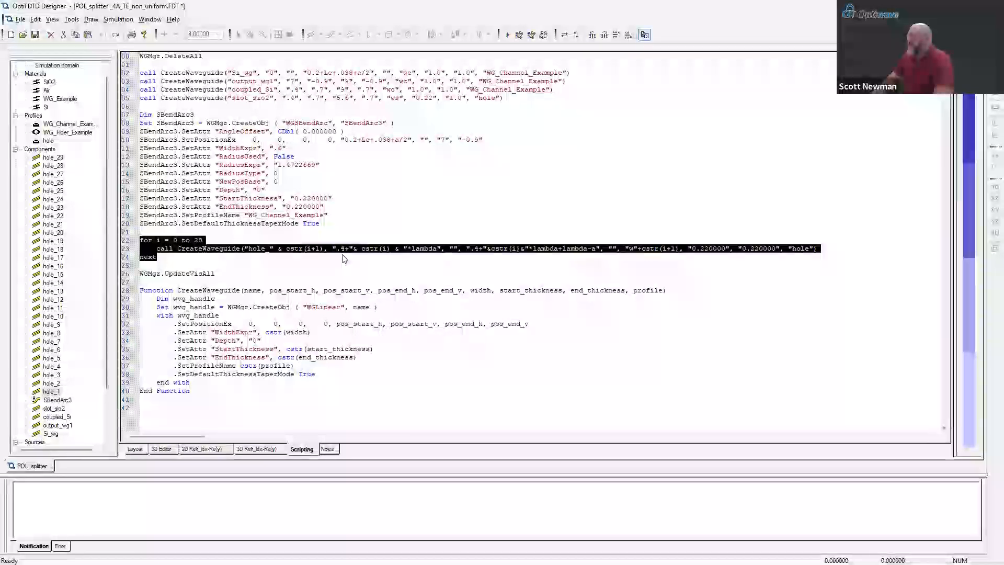
{"action": "left_click", "coordinate": [294, 250]}
{"action": "left_click_drag", "start_coordinate": [307, 248], "coordinate": [319, 249]}
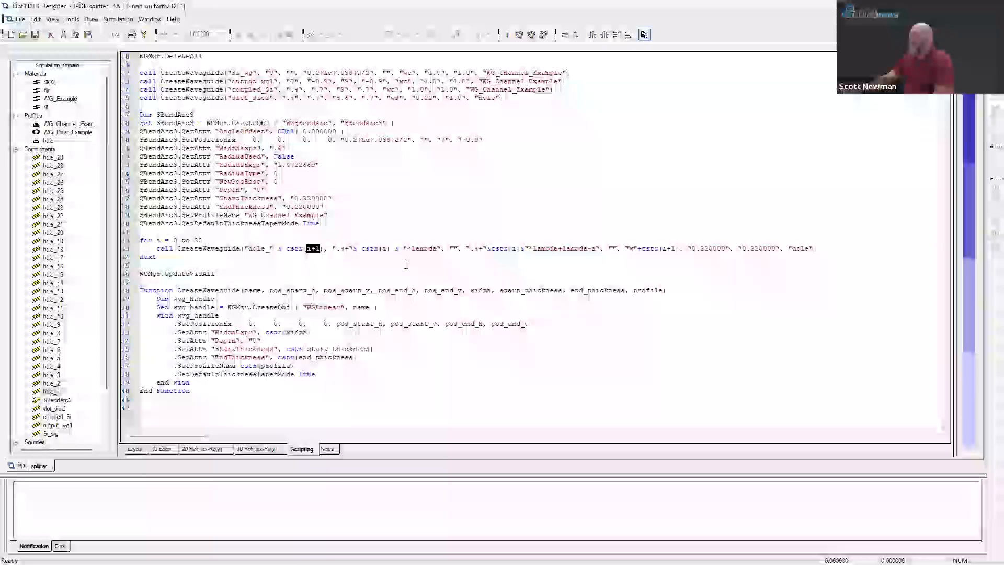
Step: Examine how the loop's CreateWaveguide call uses cstr(i), and read the CreateWaveguide function definition below it
{"action": "left_click_drag", "start_coordinate": [361, 249], "coordinate": [388, 248]}
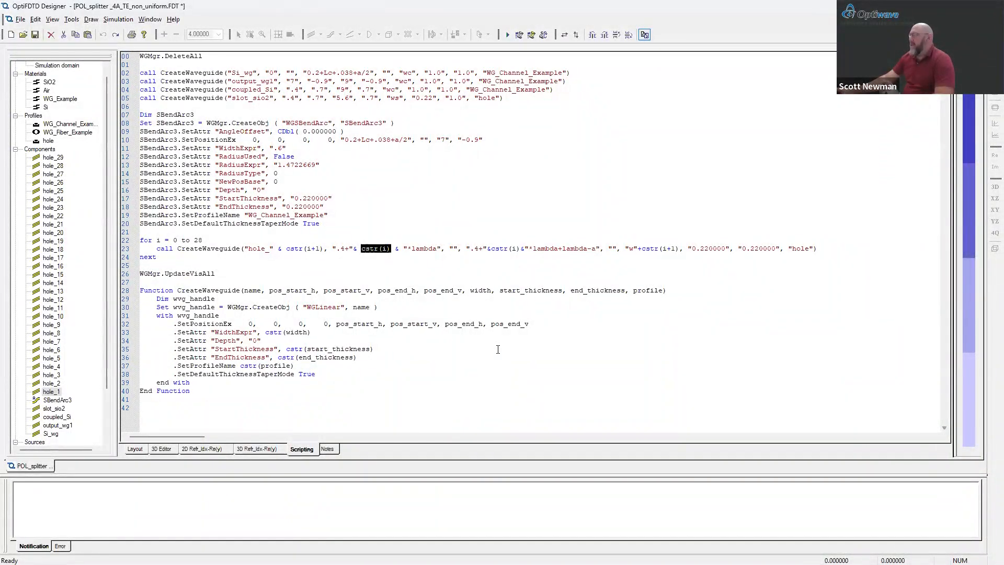
{"action": "left_click", "coordinate": [191, 290]}
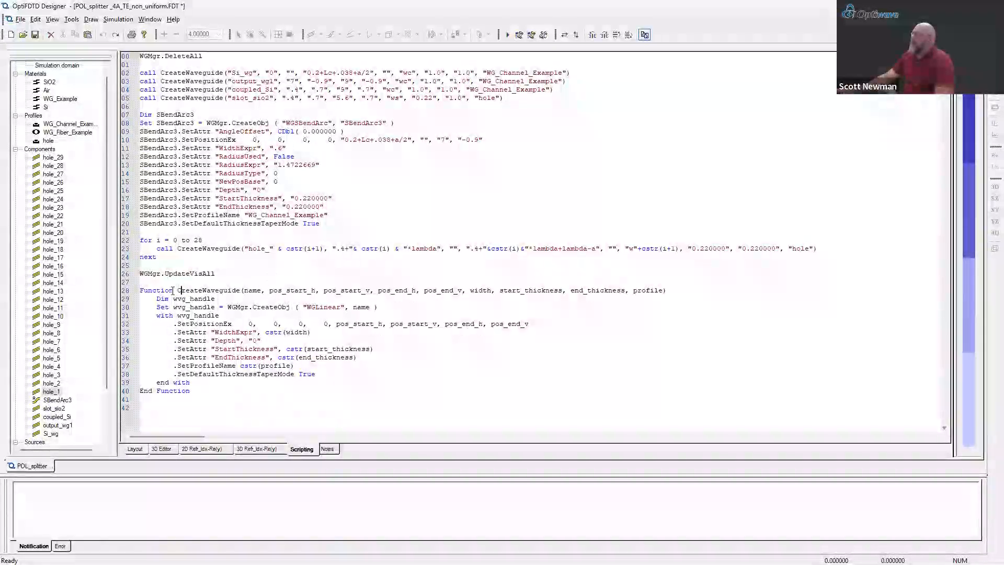
{"action": "left_click_drag", "start_coordinate": [223, 404], "coordinate": [223, 396]}
{"action": "left_click", "coordinate": [205, 309]}
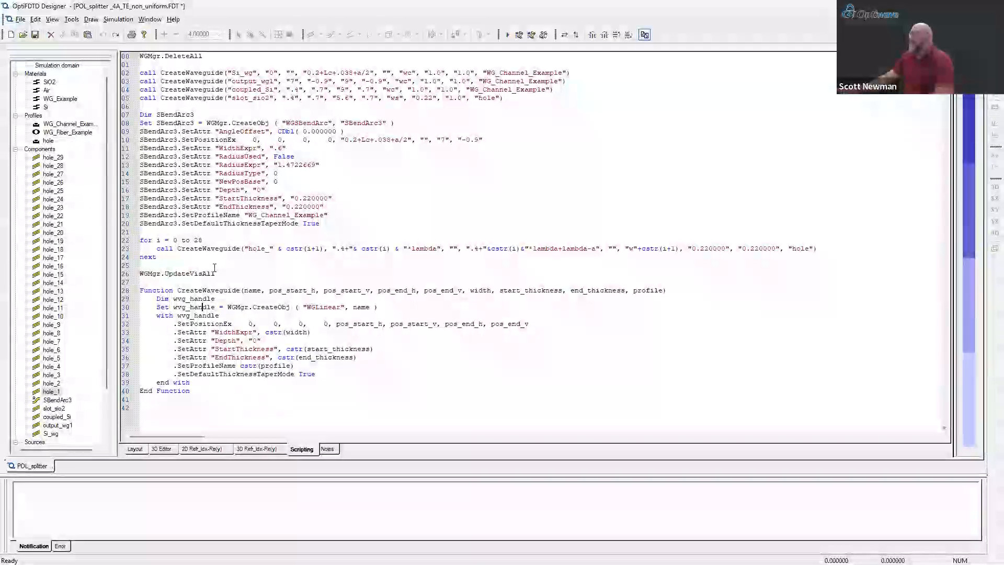
Step: Inspect the start and end position expressions and the width of the hole_21 waveguide, then close its properties
{"action": "double_click", "coordinate": [53, 224]}
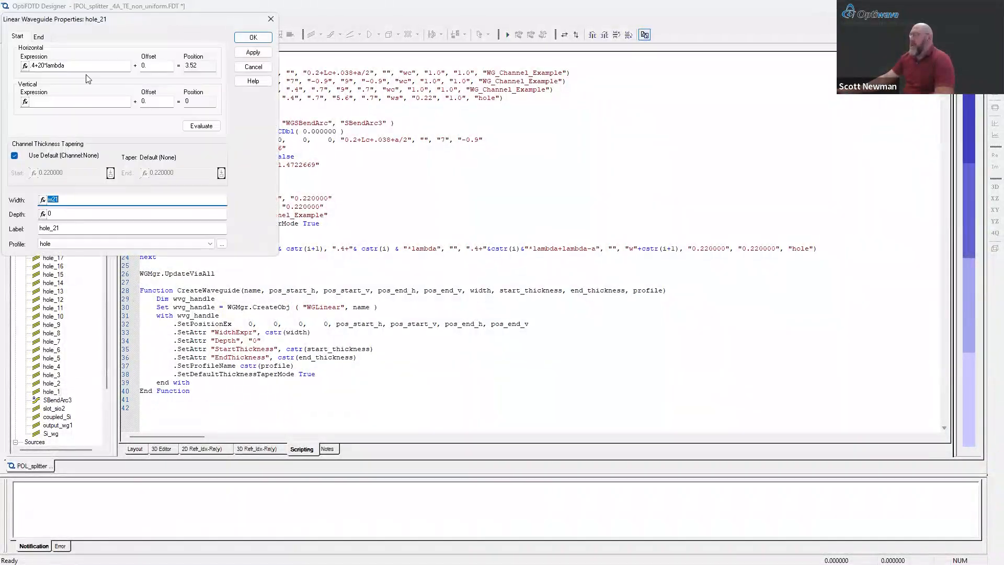
{"action": "left_click", "coordinate": [39, 36]}
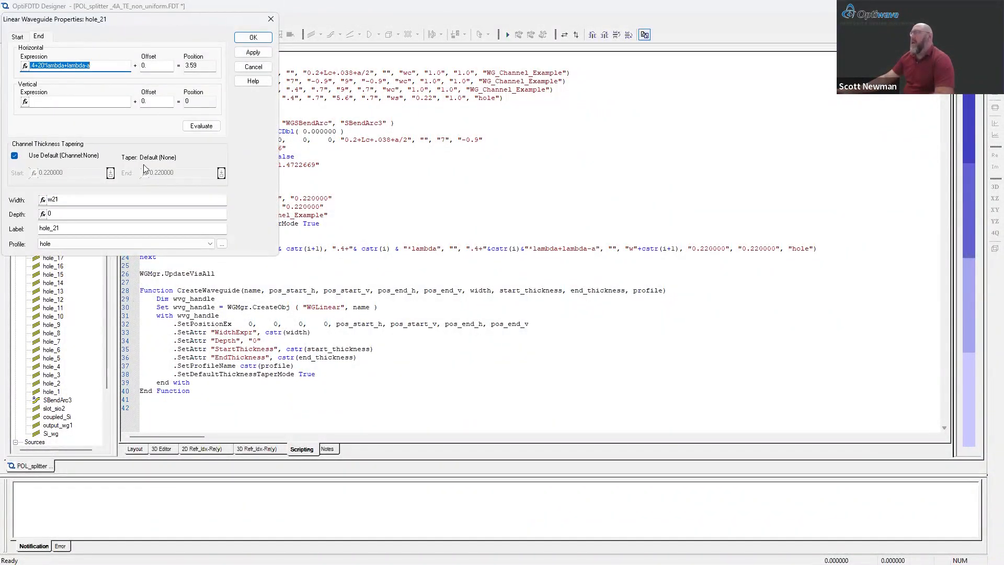
{"action": "left_click", "coordinate": [253, 67]}
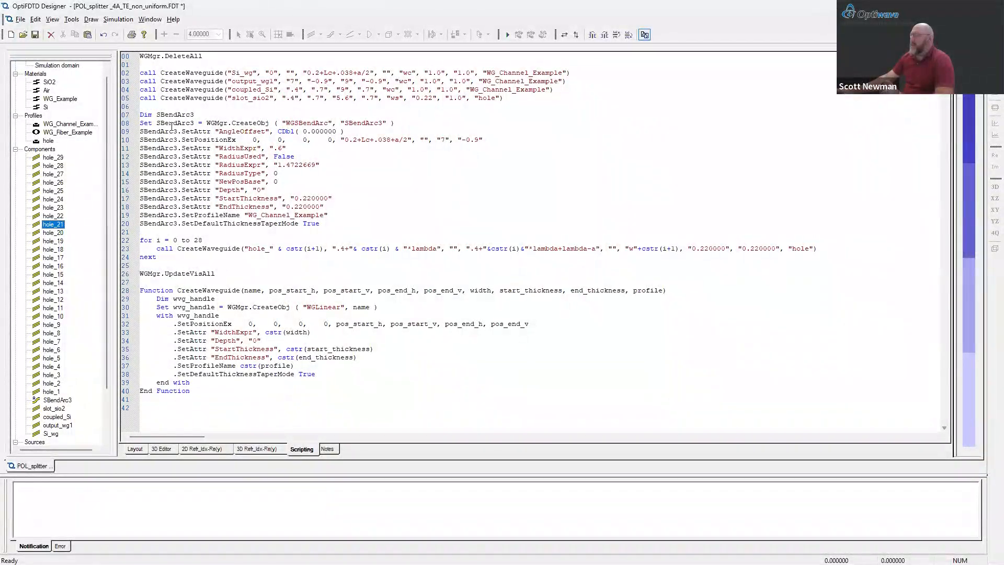
Step: Generate a full layout script automatically from the current design in place of the compact looped script
{"action": "left_click", "coordinate": [261, 115]}
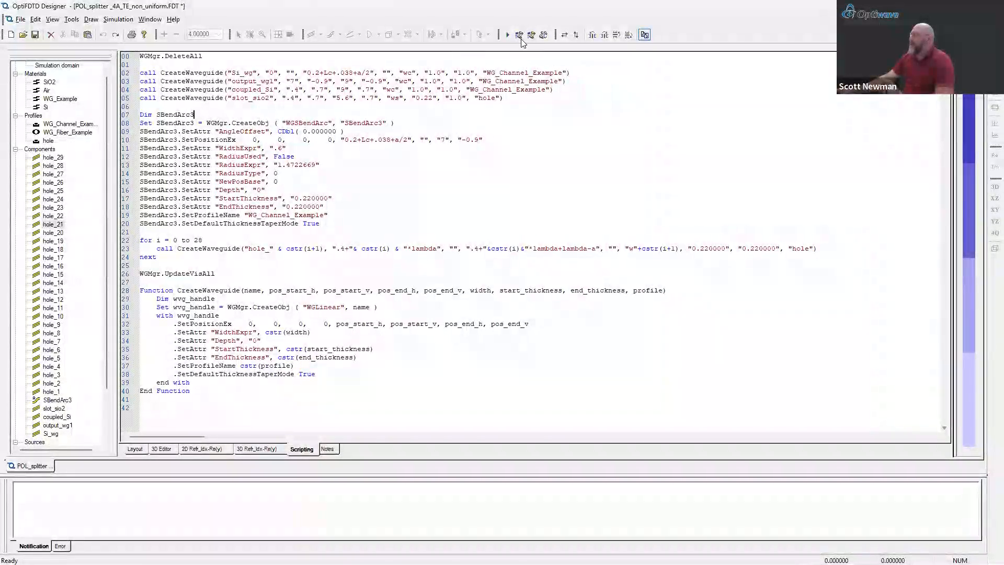
{"action": "key", "text": "ctrl+a"}
{"action": "left_click", "coordinate": [374, 135]}
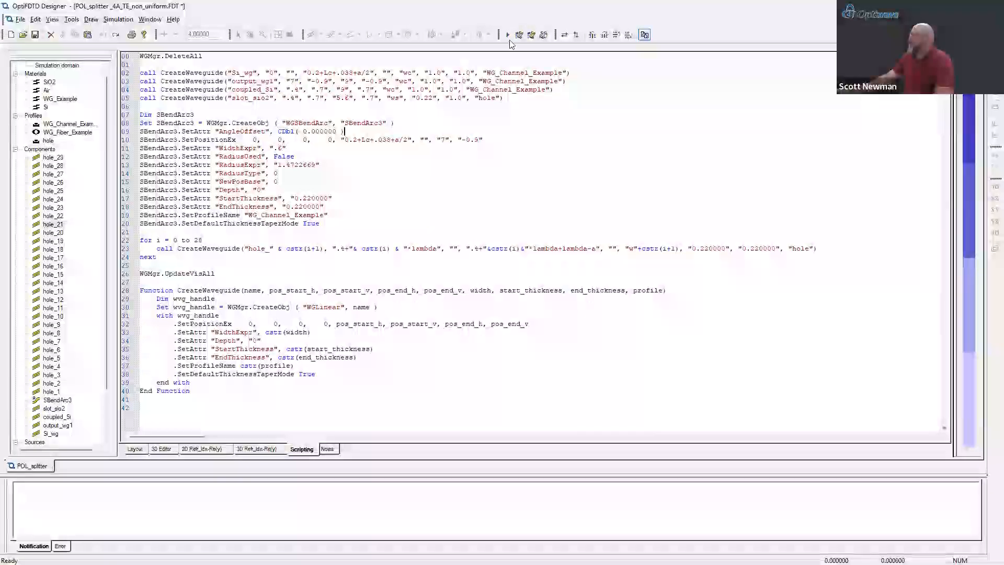
{"action": "left_click", "coordinate": [532, 35]}
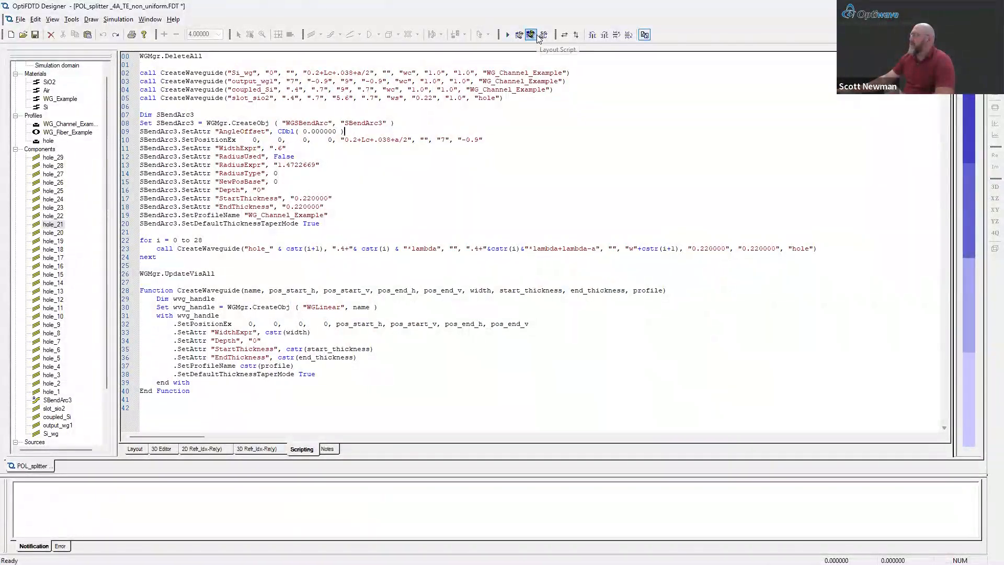
{"action": "left_click", "coordinate": [534, 310]}
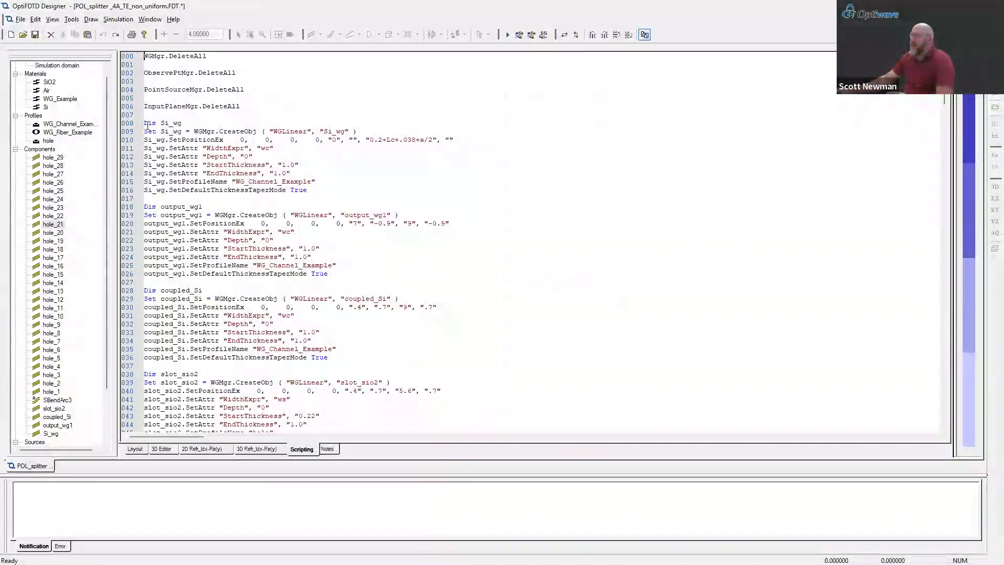
Step: Examine the generated script, from the Si_wg block through the individual hole blocks to the InputPlane1 code
{"action": "left_click_drag", "start_coordinate": [145, 123], "coordinate": [370, 192]}
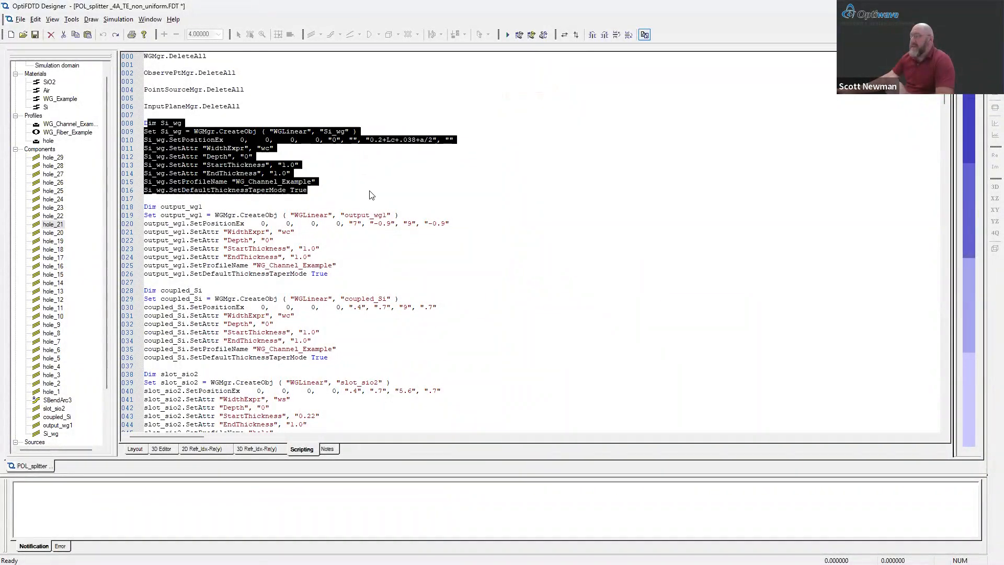
{"action": "left_click", "coordinate": [334, 166]}
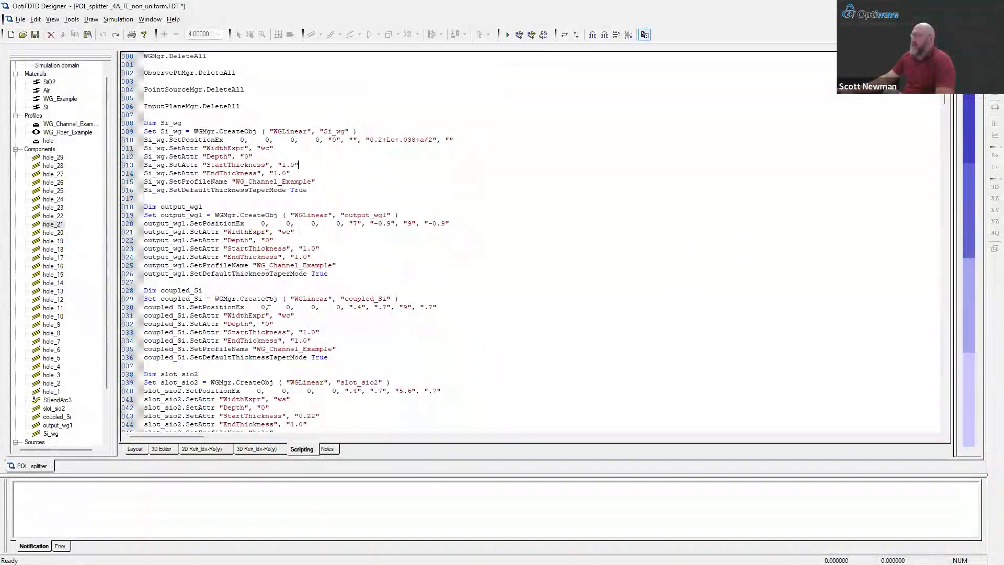
{"action": "scroll", "coordinate": [268, 302], "scroll_direction": "down", "scroll_amount": 19}
{"action": "scroll", "coordinate": [173, 254], "scroll_direction": "down", "scroll_amount": 20}
{"action": "scroll", "coordinate": [237, 317], "scroll_direction": "down", "scroll_amount": 20}
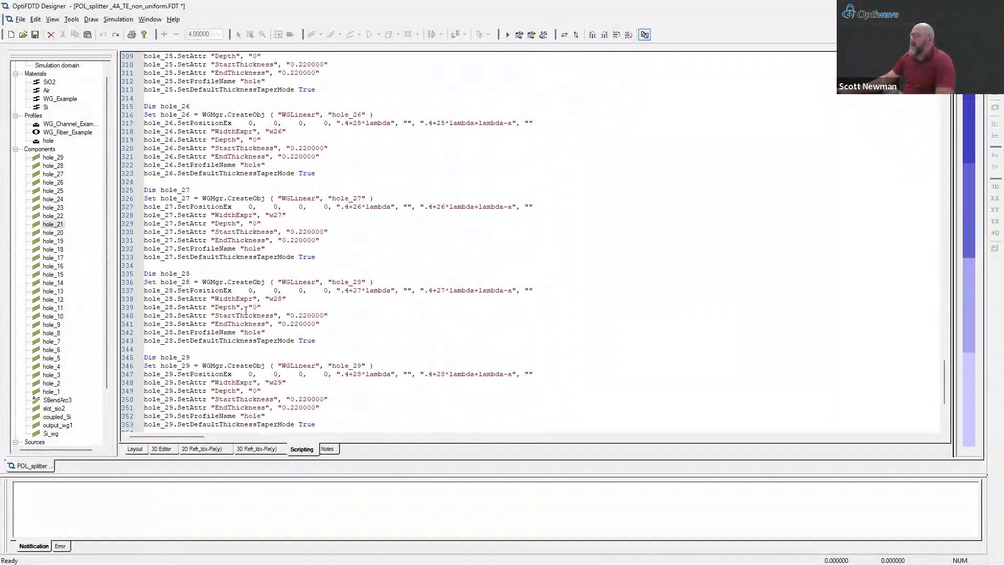
{"action": "scroll", "coordinate": [245, 310], "scroll_direction": "down", "scroll_amount": 7}
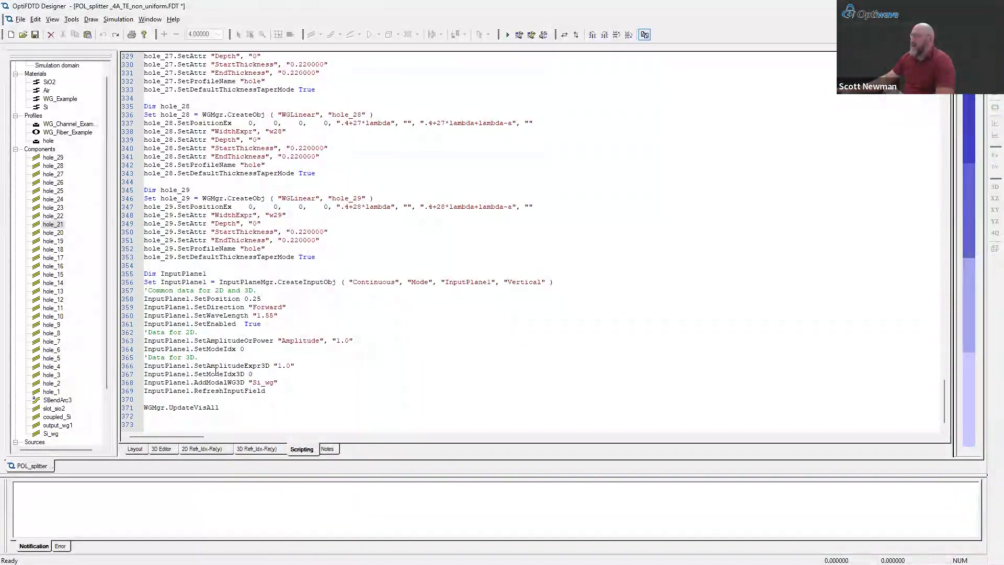
{"action": "scroll", "coordinate": [262, 334], "scroll_direction": "up", "scroll_amount": 19}
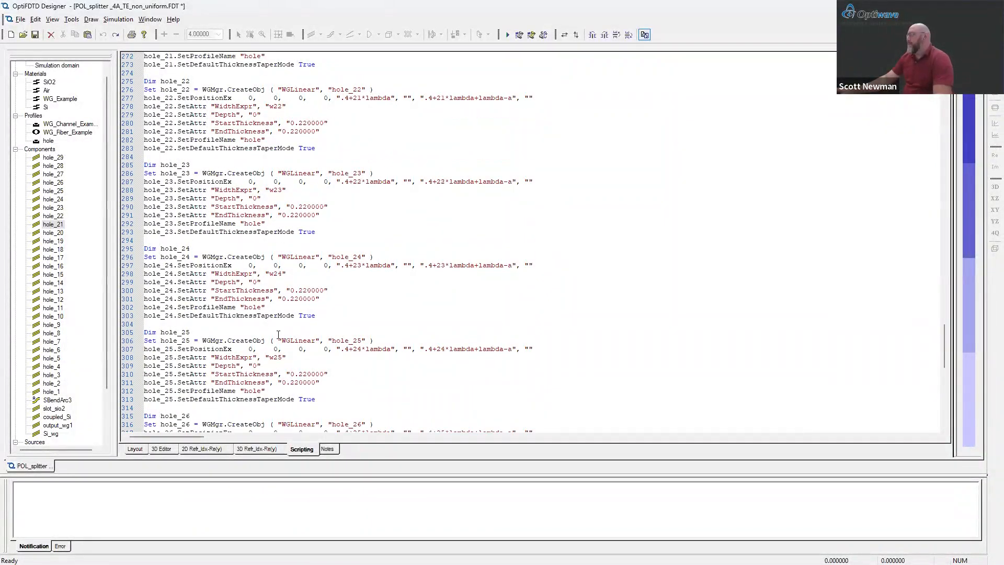
Step: Replace the whole generated script with the compact CreateWaveguide loop version and return to the layout view
{"action": "key", "text": "ctrl+a"}
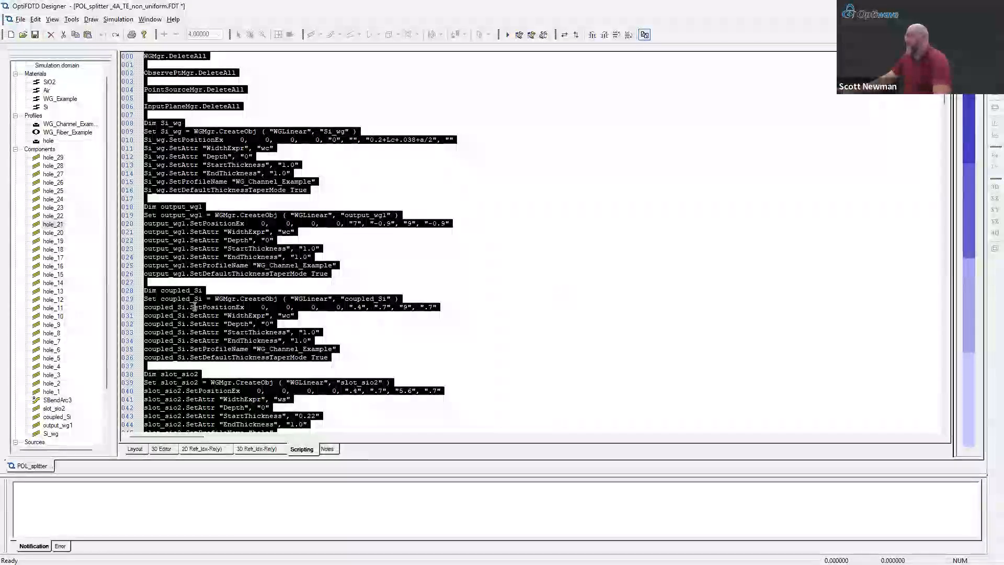
{"action": "type", "text": "WGMgr.DeleteAll  call CreateWaveguide(\"Si_wg\", \"0\", \"\", \"0.2+Lc+.038+a/2\", \"\", \"wc\", \"1.0\", \"1.0\", \"WG_Channel_Example\") call CreateWaveguide(\"output_wg1\", \"7\", \"-0.9\", \"5\", \"-0.9\", \"wc\", \"1.0\", \"1.0\", \"WG_Channel_Example\") call CreateWaveguide(\"coupled_Si\", \".4\", \".7\", \"9\", \".7\", \"wc\", \"1.0\", \"1.0\", \"WG_Channel_Example\") call CreateWaveguide(\"slot_sio2\", \".4\", \".7\", \"5.6\", \".7\", \"ws\", \"0.22\", \"1.0\", \"hole\")  Dim SBendArc3 Set SBendArc3 = WGMgr.CreateObj ( \"WGSBendArc\", \"SBendArc3\" ) SBendArc3.SetAttr \"AngleOffset\", CDbl( 0.000000 ) SBendArc3.SetPositionEx    0,    0,    0,    0, \"0.2+Lc+.038+a/2\", \"\", \"7\", \"-0.9\" SBendArc3.SetAttr \"WidthExpr\", \".6\" SBendArc3.SetAttr \"RadiusUsed\", False SBendArc3.SetAttr \"RadiusExpr\", \"1.4722669\" SBendArc3.SetAttr \"RadiusType\", 0 SBendArc3.SetAttr \"NewPosBase\", 0 SBendArc3.SetAttr \"Depth\", \"0\" SBendArc3.SetAttr \"StartThickness\", \"0.220000\" SBendArc3.SetAttr \"EndThickness\", \"0.220000\" SBendArc3.SetProfileName \"WG_Channel_Example\" SBendArc3.SetDefaultThicknessTaperMode True  for i = 0 to 28     call CreateWaveguide(\"hole_\" & cstr(i+1), \".4+\"& cstr(i) & \"*lambda\", \"\", \".4+\"&cstr(i)&\"*lambda+lambda-a\", \"\", \"w\"+cstr(i+1), \"0.220000\", \"0.220000\", \"hole\") next  WGMgr.UpdateVisAll  Function CreateWaveguide(name, pos_start_h, pos_start_v, pos_end_h, pos_end_v, width, start_thickness, end_thickness, profile)     Dim wvg_handle     Set wvg_handle = WGMgr.CreateObj ( \"WGLinear\", name )     with wvg_handle         .SetPositionEx    0,    0,    0,    0, pos_start_h, pos_start_v, pos_end_h, pos_end_v         .SetAttr \"WidthExpr\", cstr(width)         .SetAttr \"Depth\", \"0\"         .SetAttr \"StartThickness\", cstr(start_thickness)         .SetAttr \"EndThickness\", cstr(end_thickness)         .SetProfileName cstr(profile)         .SetDefaultThicknessTaperMode True     end with End Function"}
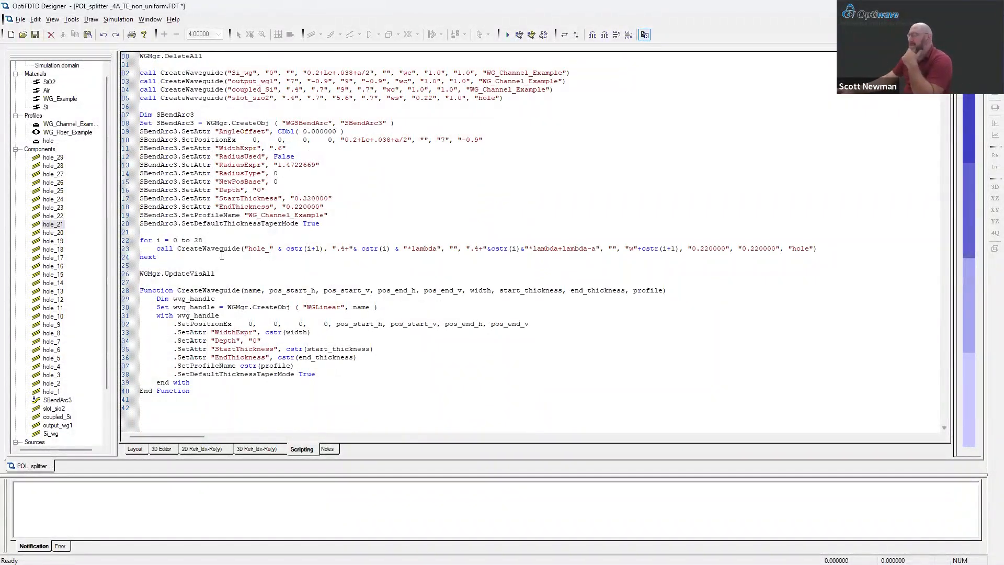
{"action": "left_click", "coordinate": [135, 450]}
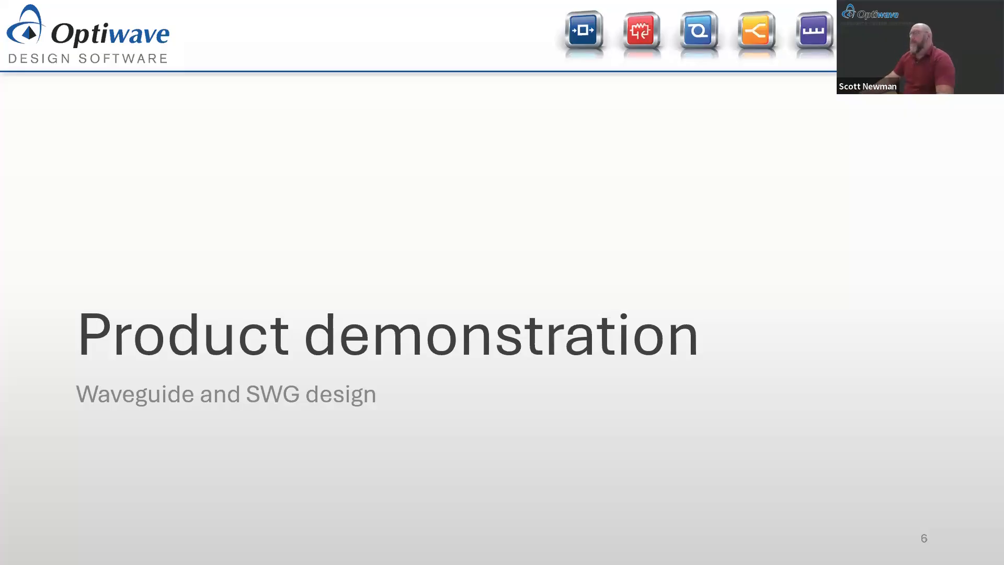
{"action": "key", "text": "Right"}
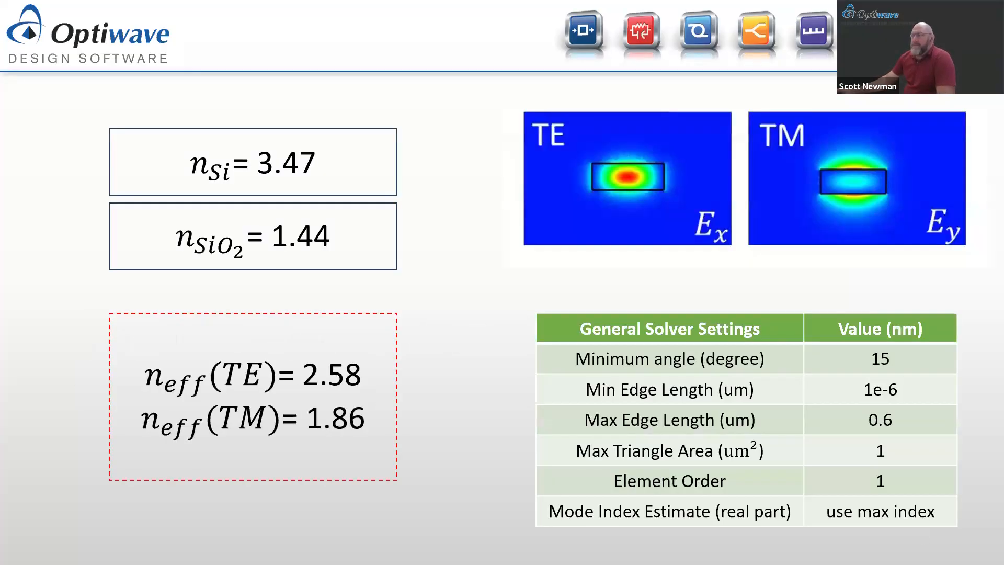
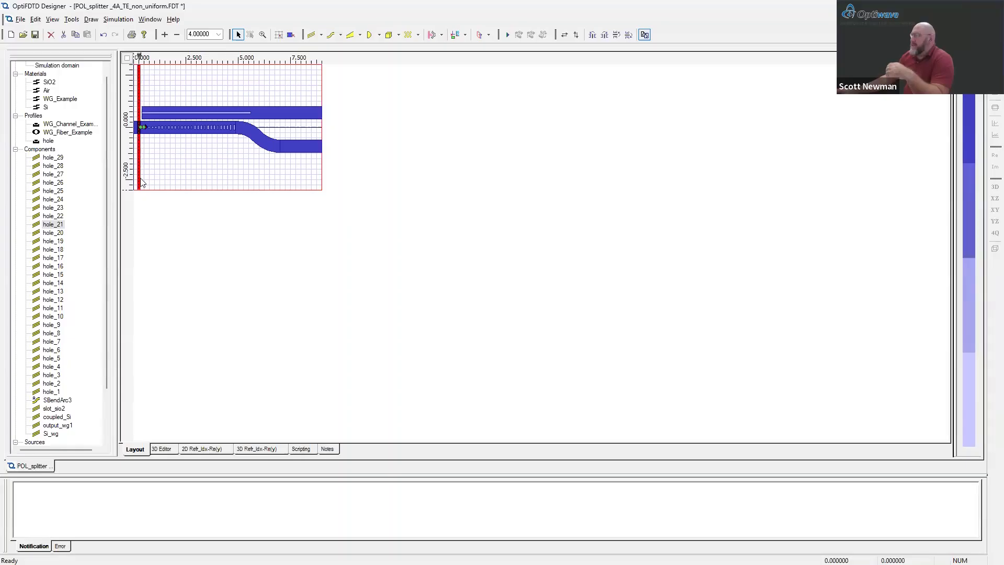
Step: Examine the InputPlane1 source's wavelength and its sine-modulated Gaussian pulse settings, then switch back to continuous wave
{"action": "scroll", "coordinate": [80, 229], "scroll_direction": "down", "scroll_amount": 3}
{"action": "double_click", "coordinate": [60, 391]}
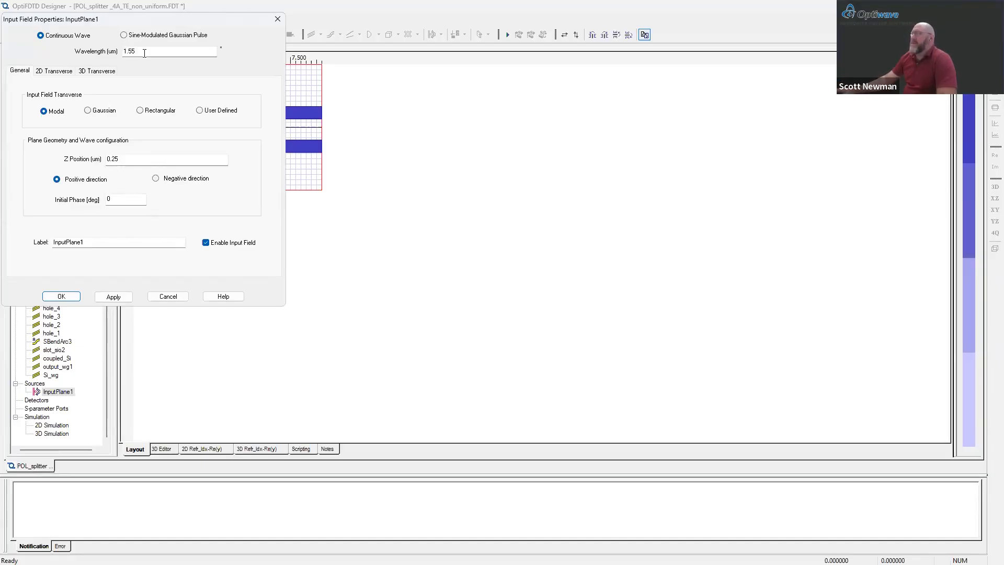
{"action": "left_click_drag", "start_coordinate": [140, 53], "coordinate": [109, 52]}
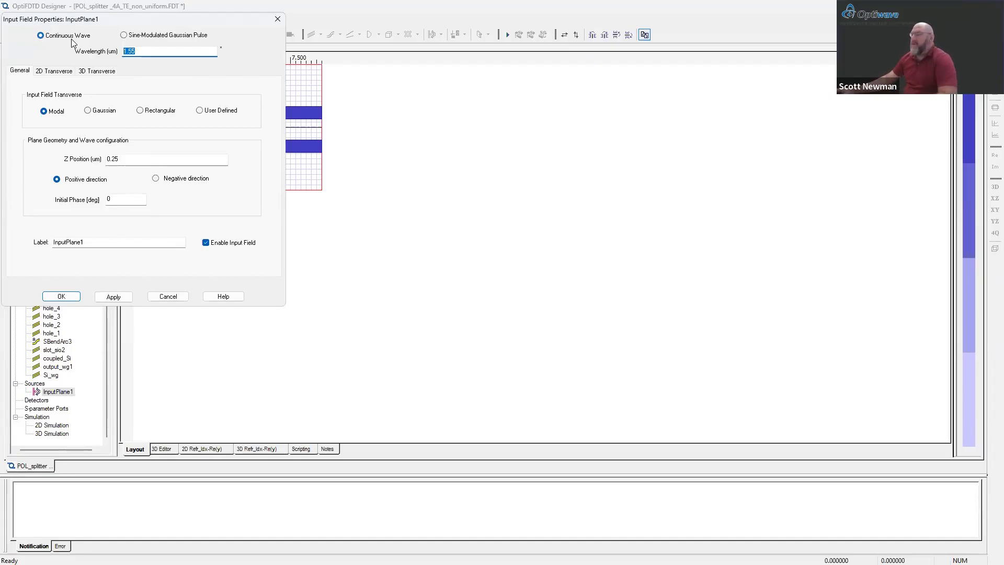
{"action": "left_click", "coordinate": [160, 38]}
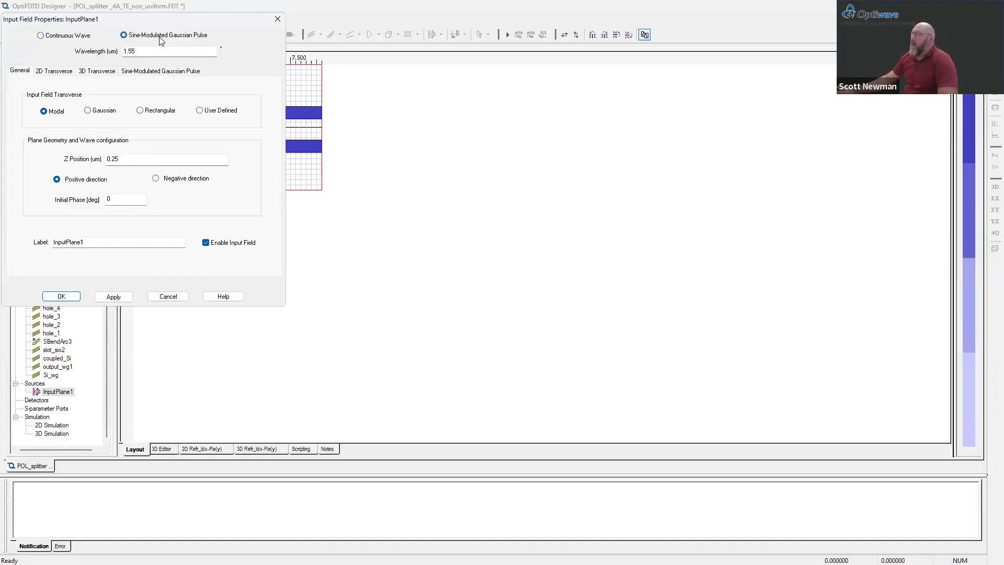
{"action": "left_click", "coordinate": [183, 74]}
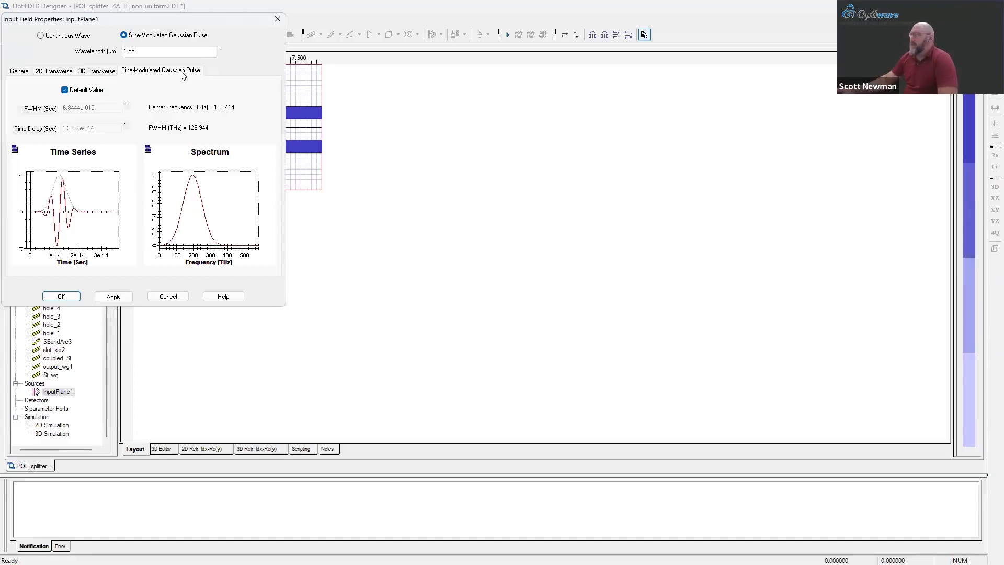
{"action": "left_click", "coordinate": [59, 37]}
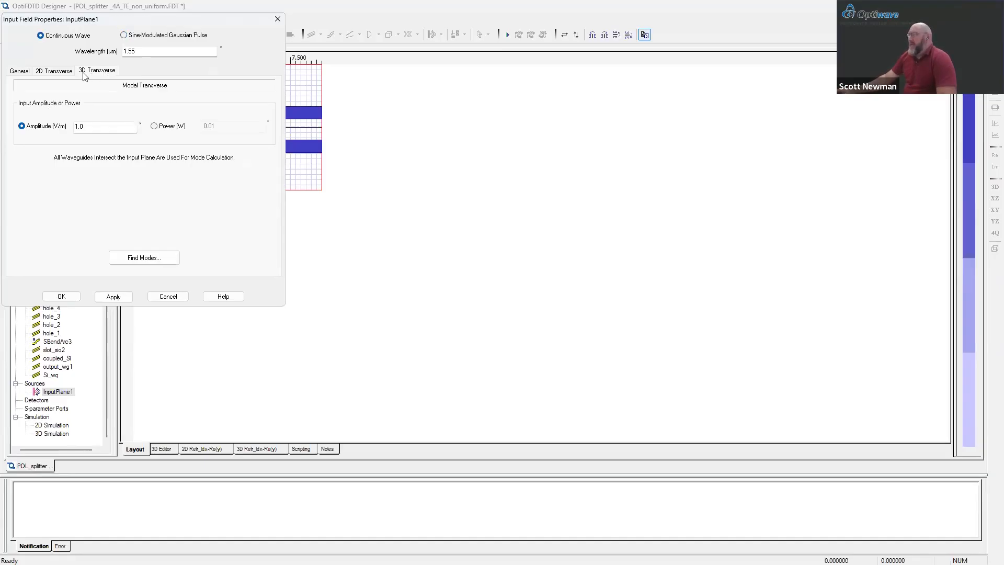
Step: Review InputPlane1's general and 3D transverse settings, then open the FEM mode calculation using waveguide selection with Si_wg
{"action": "left_click", "coordinate": [22, 72]}
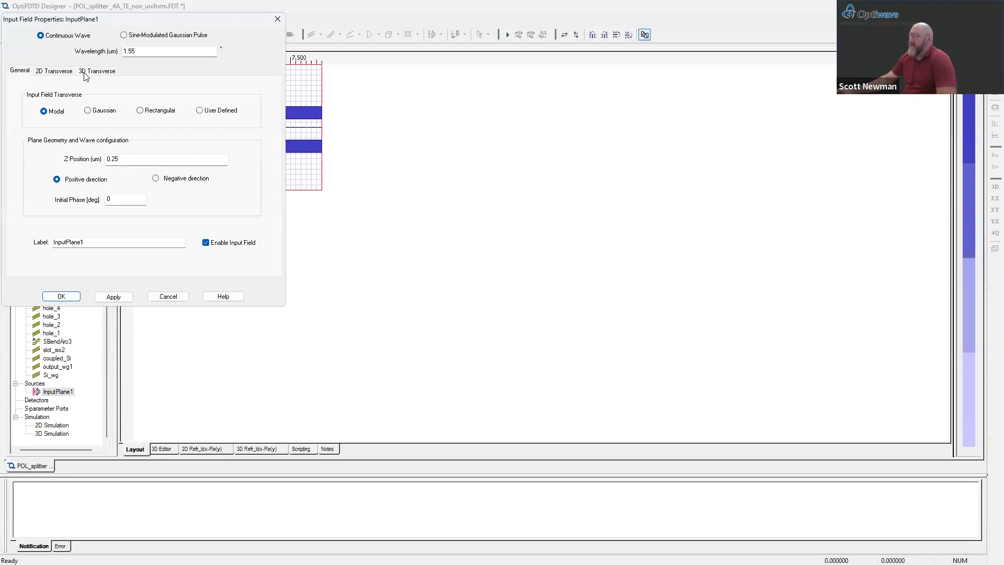
{"action": "left_click", "coordinate": [108, 73]}
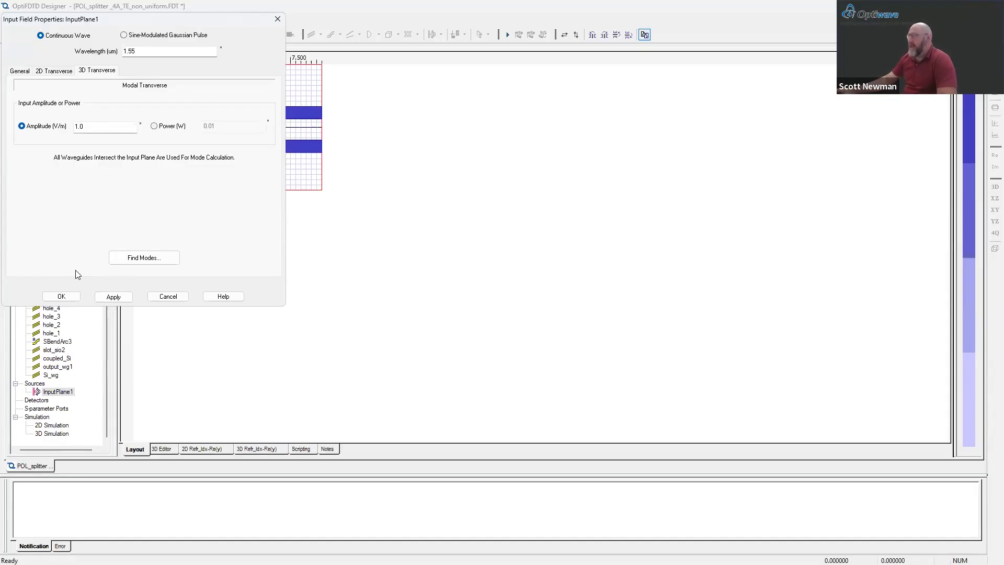
{"action": "left_click", "coordinate": [140, 253]}
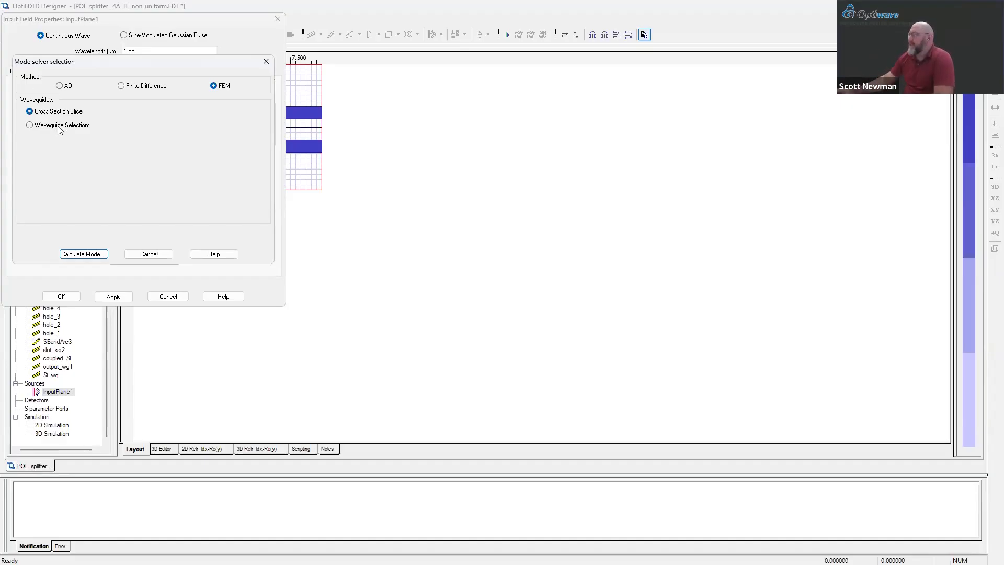
{"action": "left_click", "coordinate": [58, 125]}
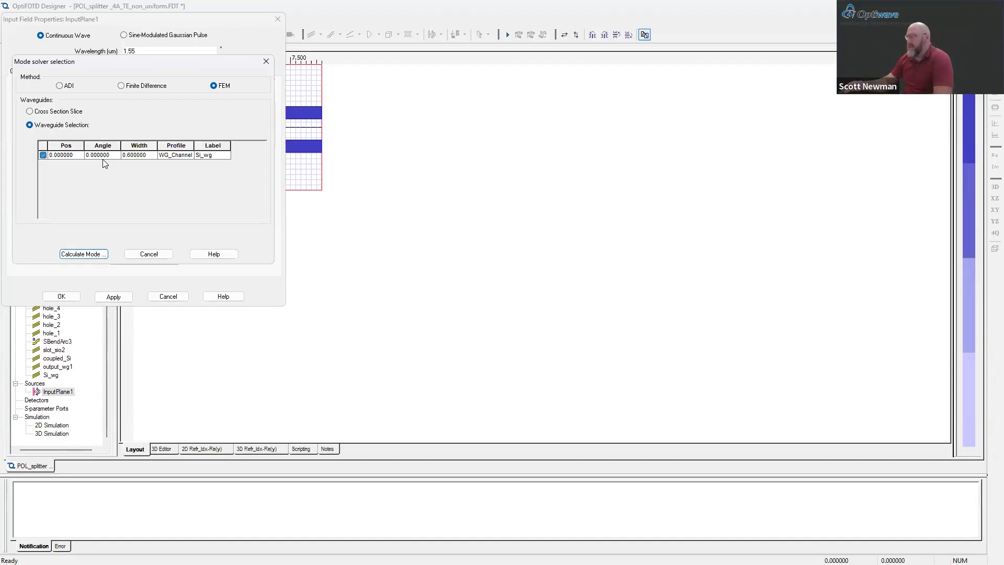
{"action": "left_click", "coordinate": [94, 253]}
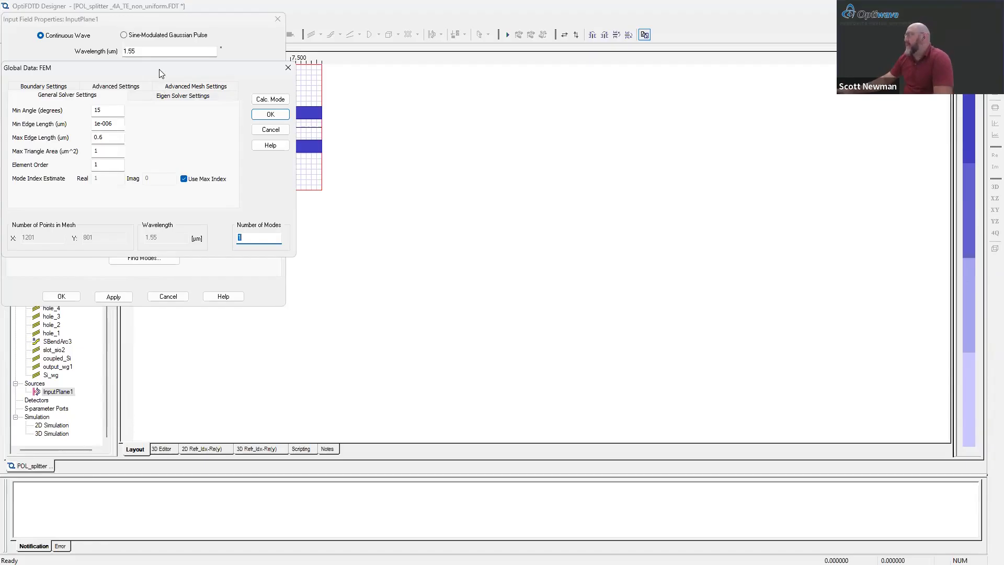
Step: Review the FEM general solver settings with the number of modes set to 1, then close the solver and source properties
{"action": "left_click_drag", "start_coordinate": [159, 69], "coordinate": [467, 94]}
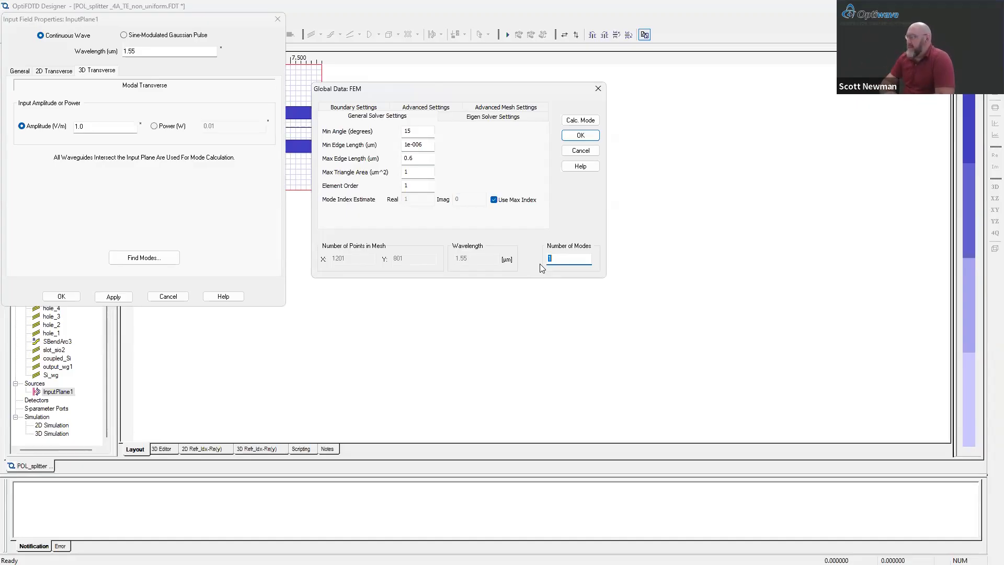
{"action": "type", "text": "1"}
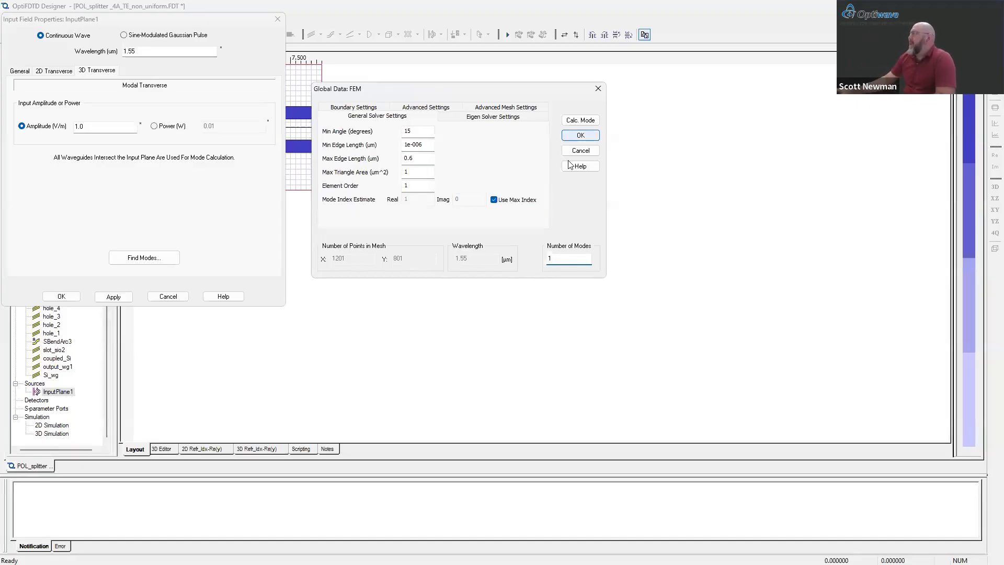
{"action": "left_click", "coordinate": [580, 135]}
{"action": "left_click", "coordinate": [277, 19]}
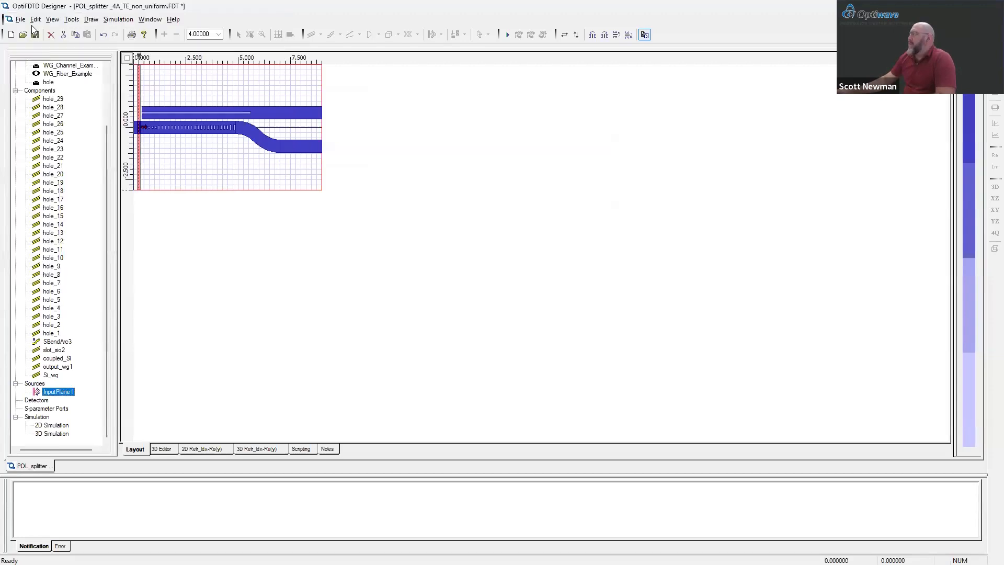
Step: Open the project file POL_splitter _4A_TM_non_uniform.FDT from the Webinar - 2025-08-25 folder
{"action": "left_click", "coordinate": [21, 19]}
{"action": "left_click", "coordinate": [59, 88]}
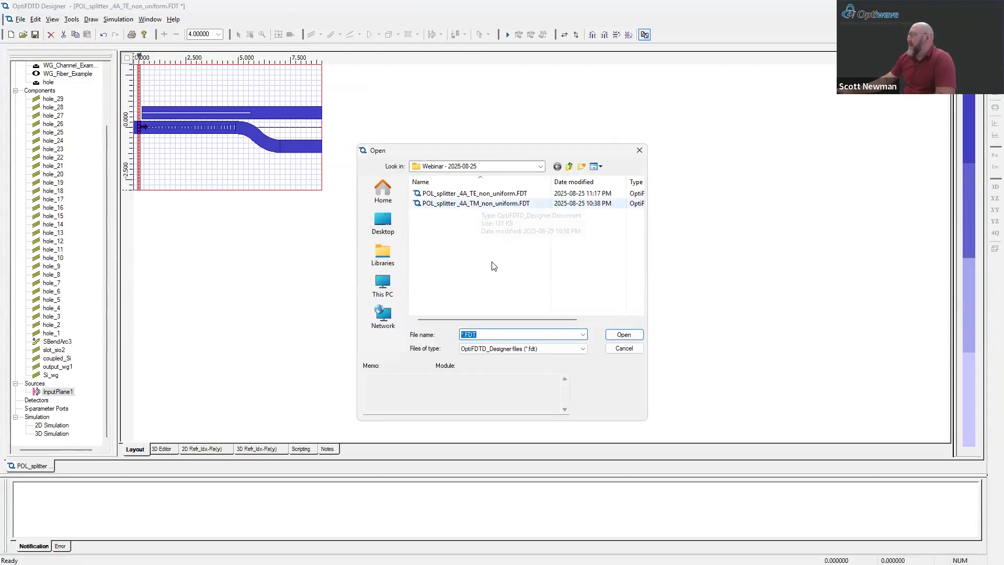
{"action": "double_click", "coordinate": [477, 203]}
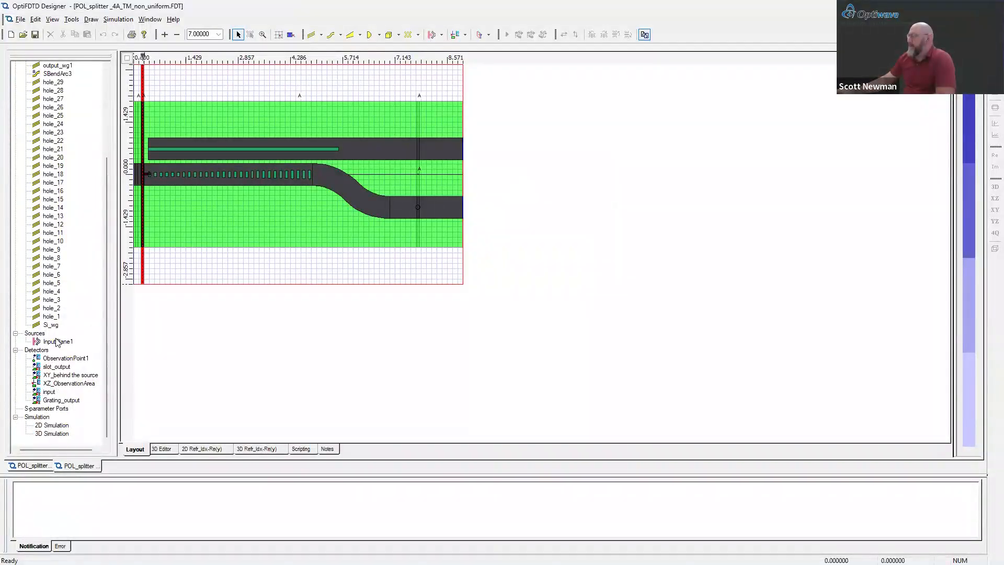
Step: Review InputPlane1's 3D transverse settings and FEM mode solver with Cross Section Slice, then return to the TE project POL_splitter _4A_TE_non_uniform.FDT
{"action": "double_click", "coordinate": [58, 342]}
{"action": "left_click", "coordinate": [106, 72]}
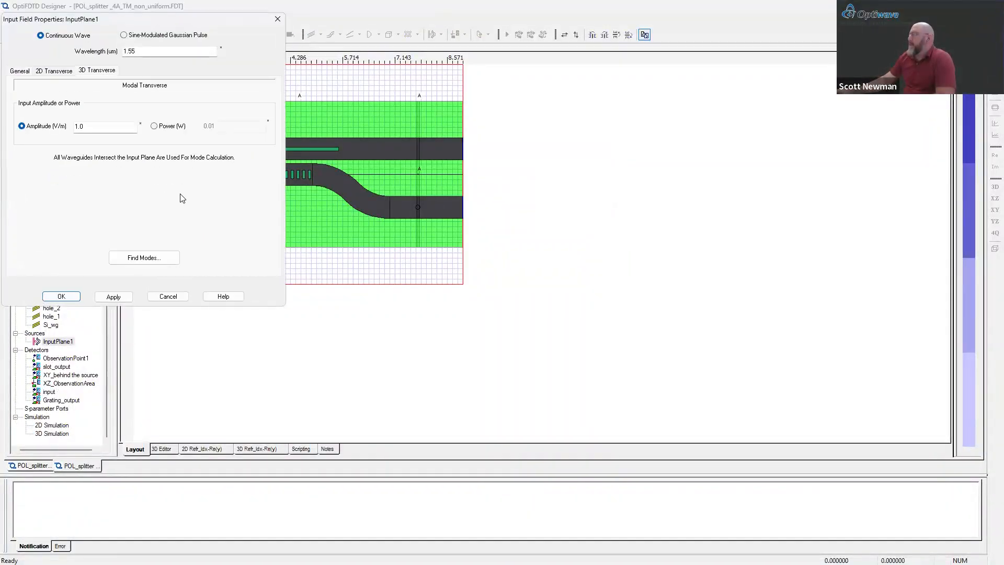
{"action": "left_click", "coordinate": [152, 257]}
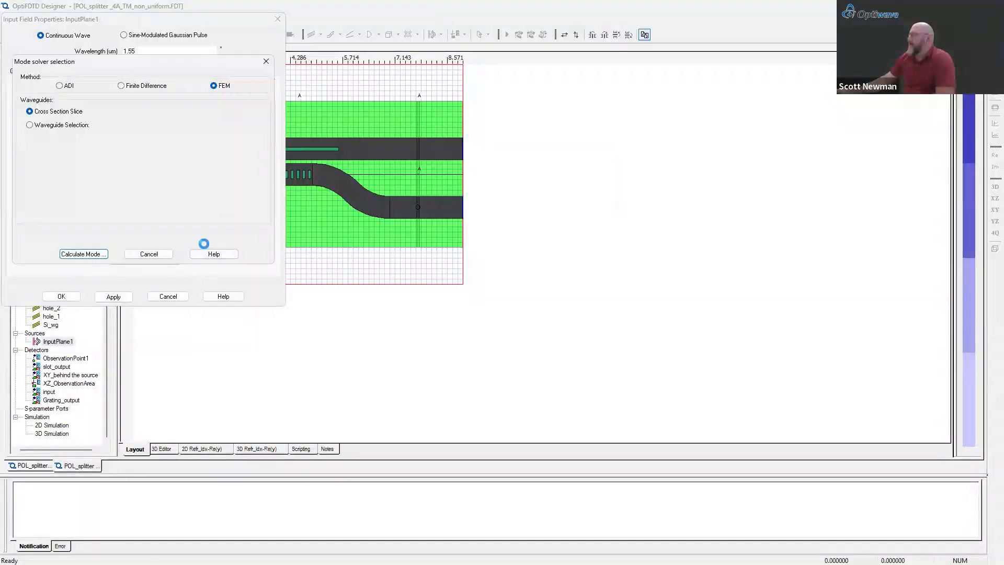
{"action": "left_click", "coordinate": [87, 253]}
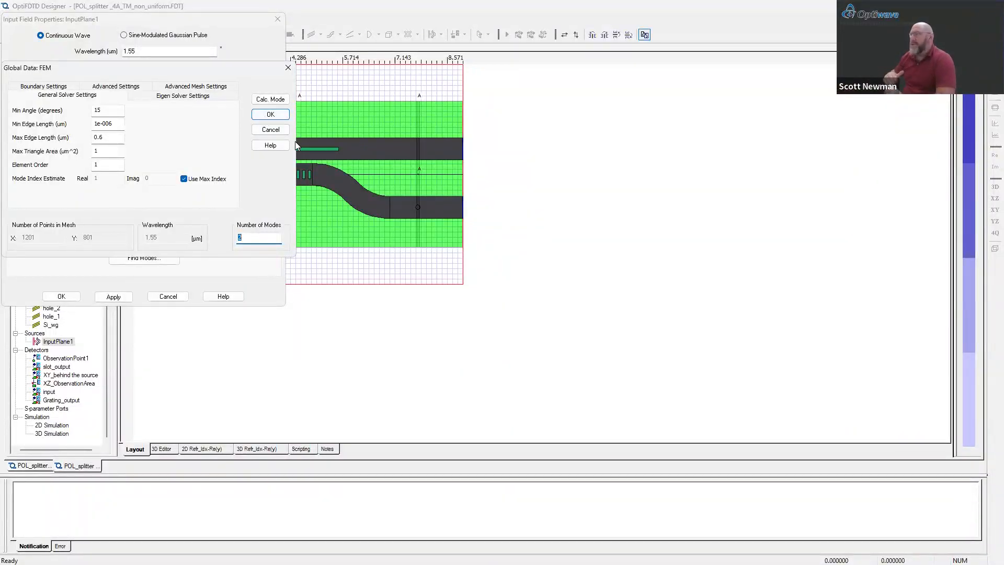
{"action": "left_click", "coordinate": [270, 114]}
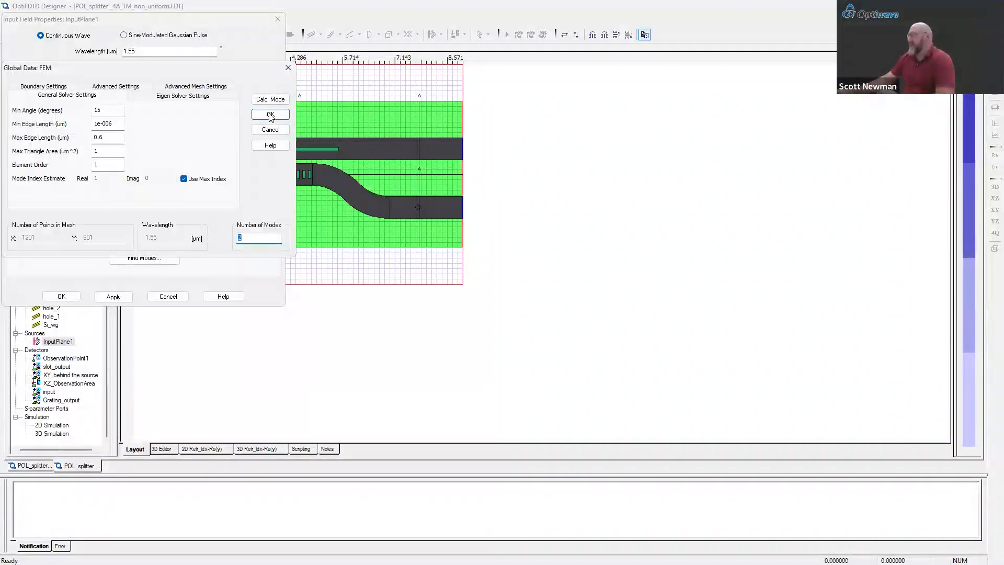
{"action": "left_click", "coordinate": [177, 296]}
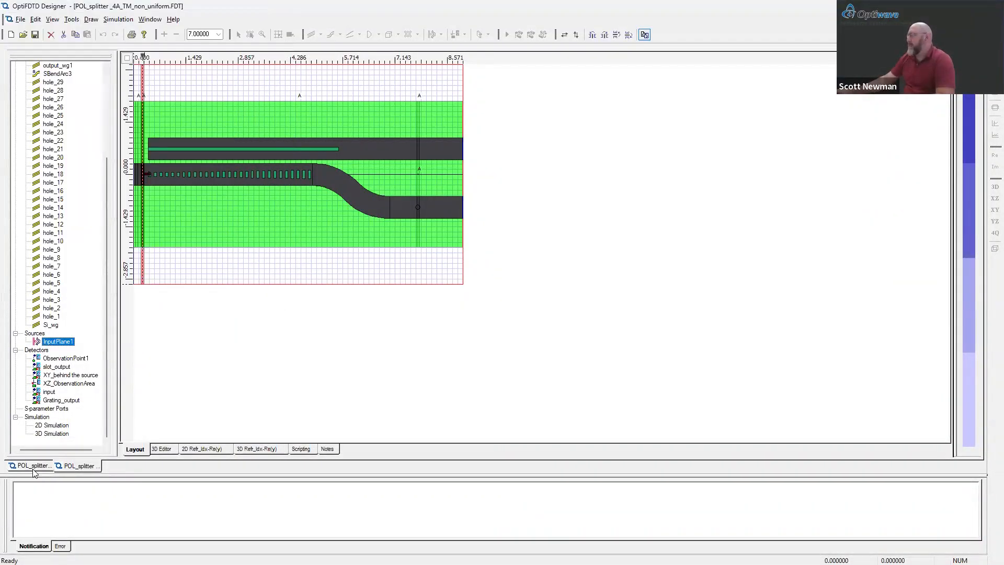
{"action": "left_click", "coordinate": [34, 465]}
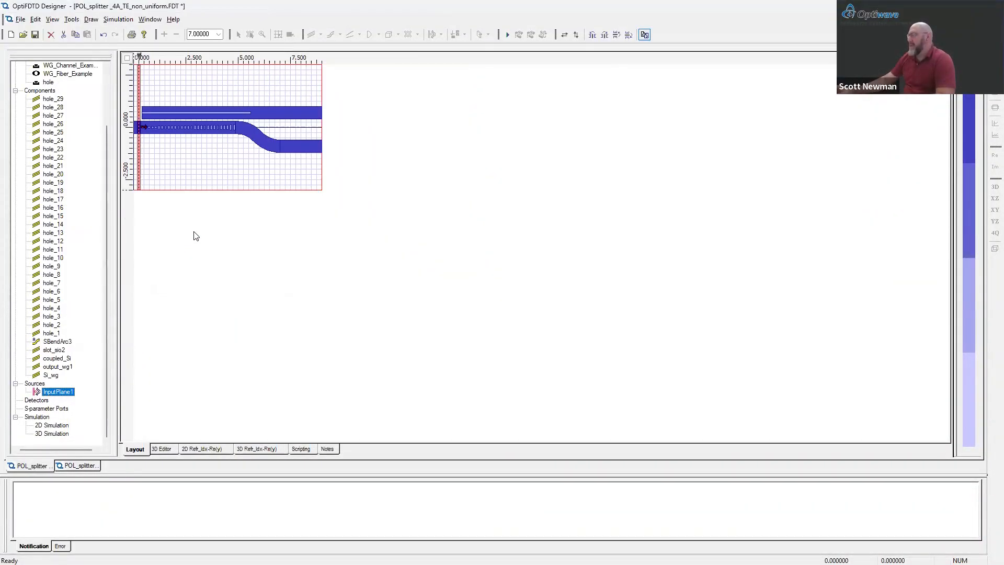
{"action": "key", "text": "alt+Tab"}
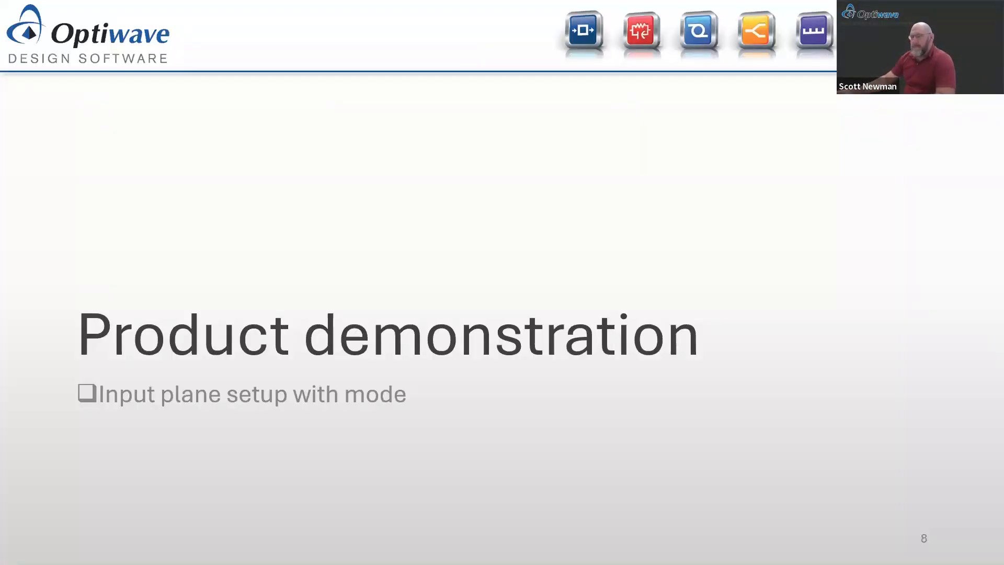
{"action": "key", "text": "Right"}
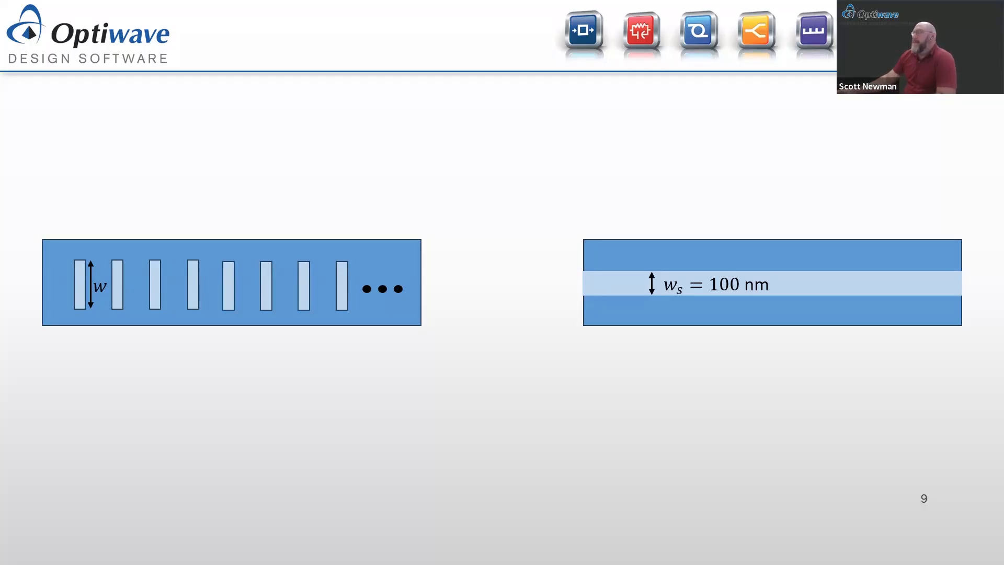
{"action": "key", "text": "Right"}
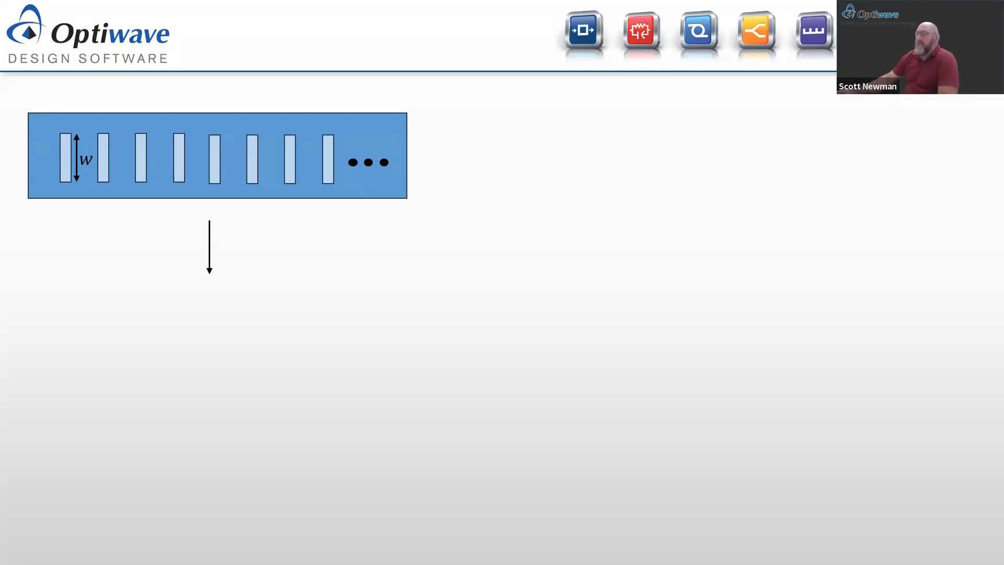
{"action": "key", "text": "Right"}
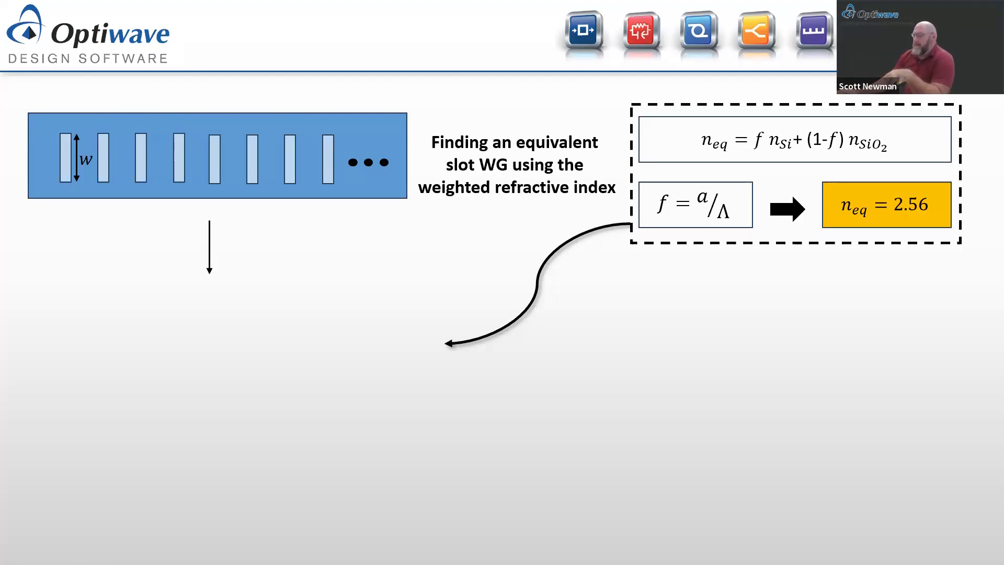
{"action": "key", "text": "Right"}
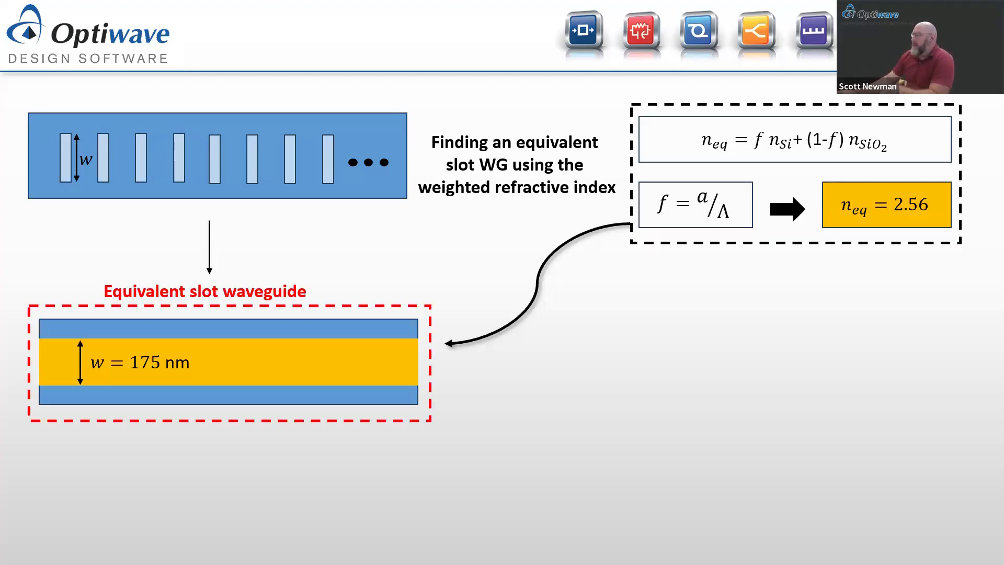
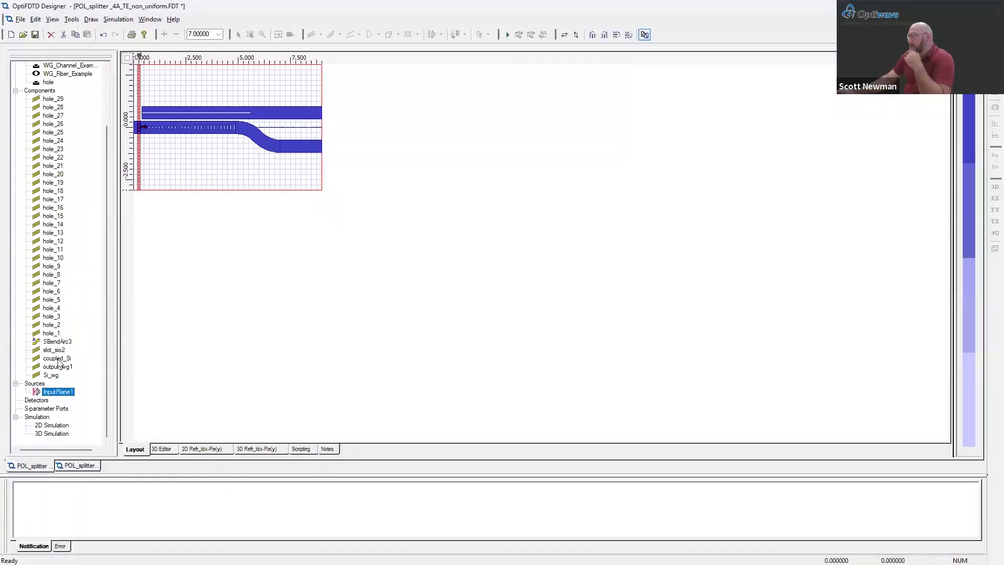
Step: Review the 3D simulation parameters of the TE project, including the available boundary condition types and the APML calculation parameters
{"action": "scroll", "coordinate": [55, 405], "scroll_direction": "down", "scroll_amount": 1}
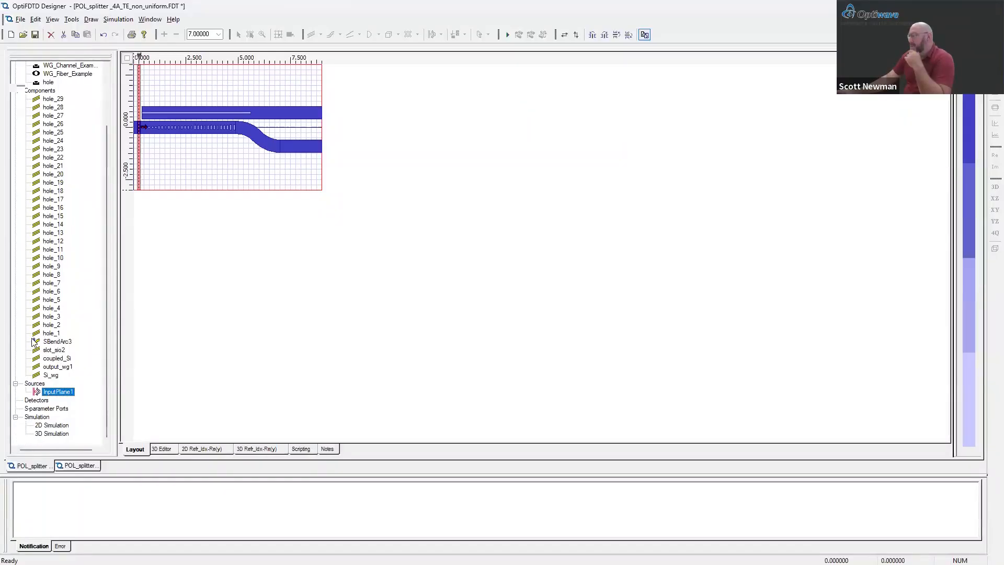
{"action": "left_click", "coordinate": [53, 425]}
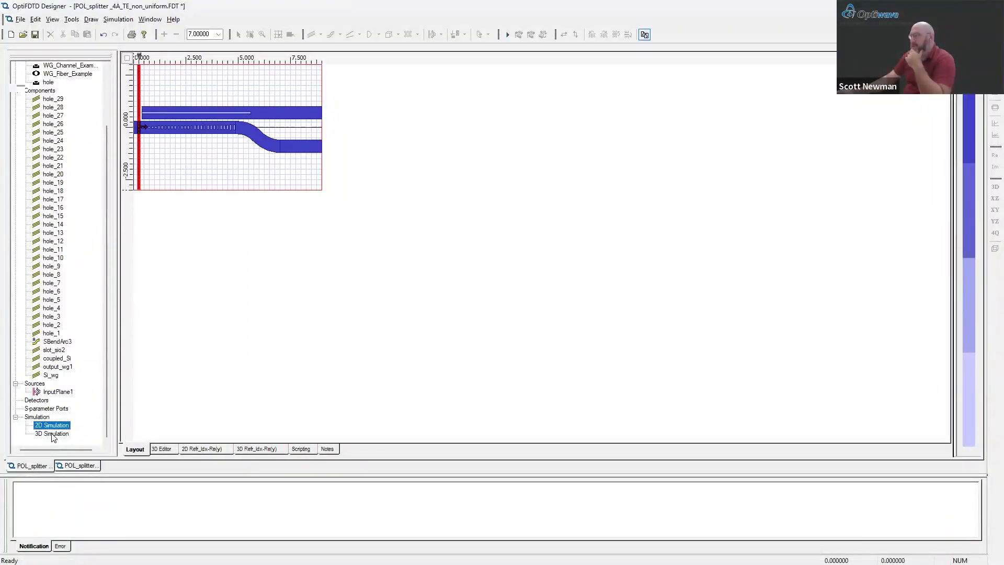
{"action": "double_click", "coordinate": [52, 434]}
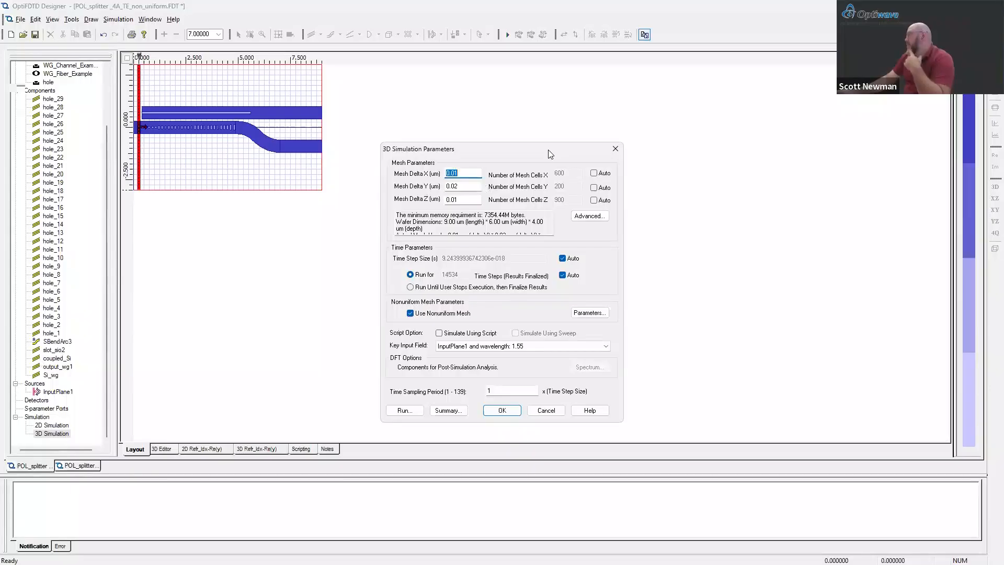
{"action": "left_click_drag", "start_coordinate": [550, 154], "coordinate": [507, 77]}
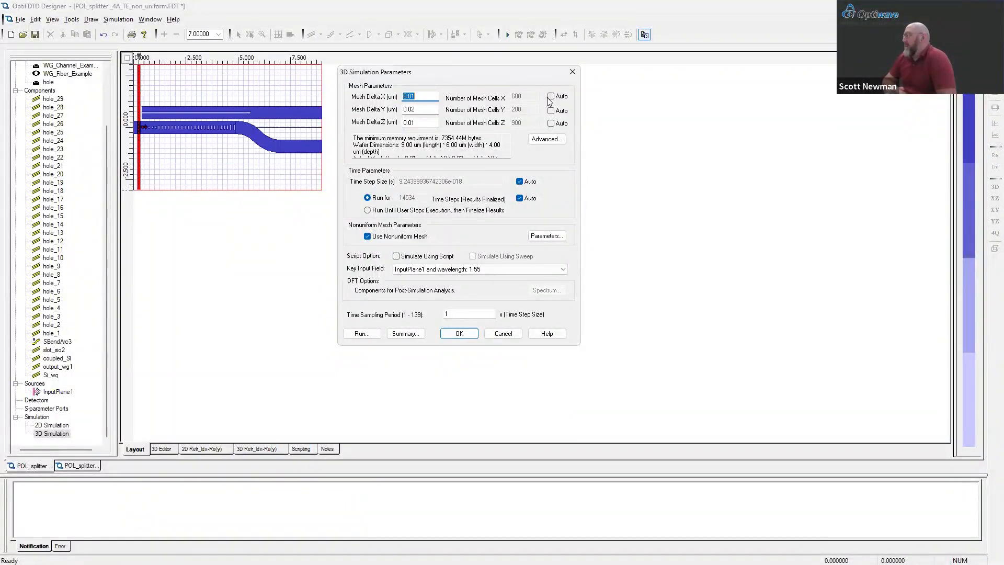
{"action": "left_click", "coordinate": [539, 140]}
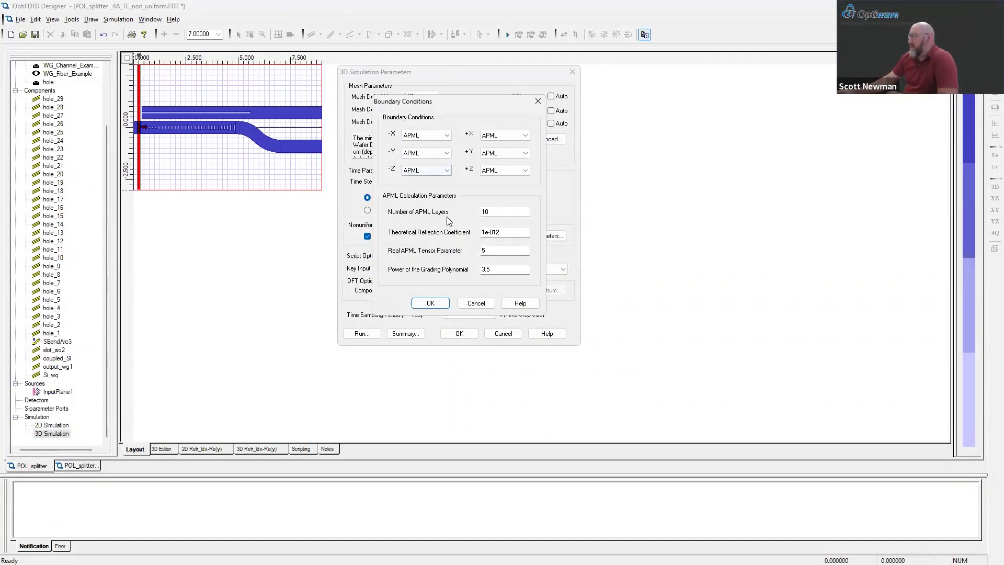
{"action": "left_click", "coordinate": [437, 135]}
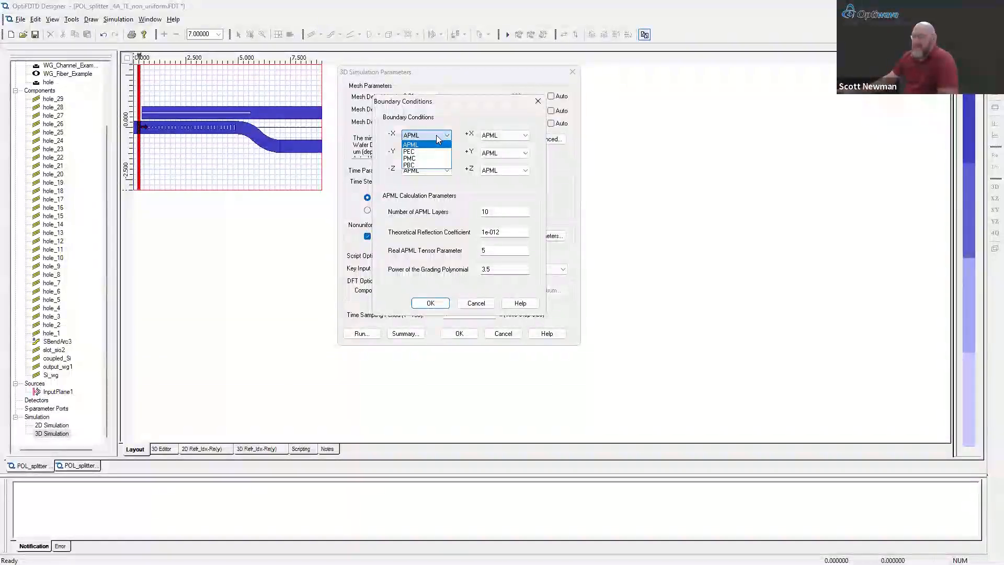
{"action": "left_click", "coordinate": [431, 357]}
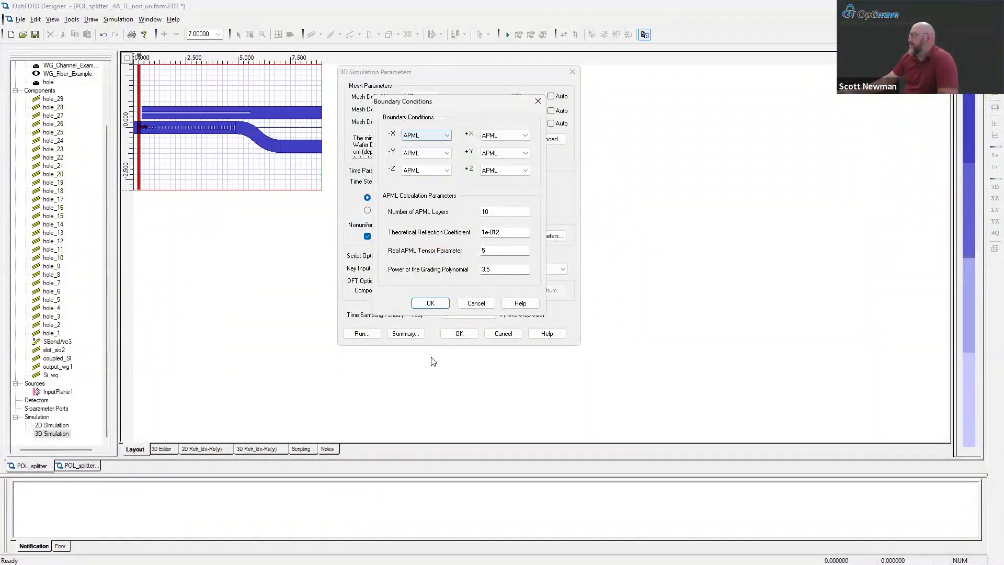
{"action": "key", "text": "Return"}
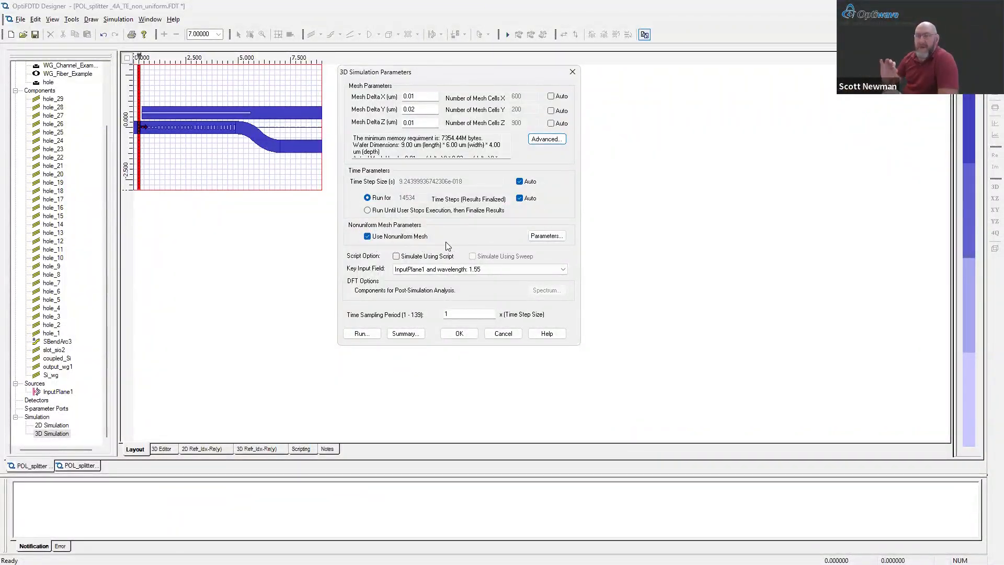
Step: Examine the nonuniform mesh parameters for the X, Y and Z directions and the X mesh graph, then close the 3D simulation parameters
{"action": "left_click", "coordinate": [555, 240]}
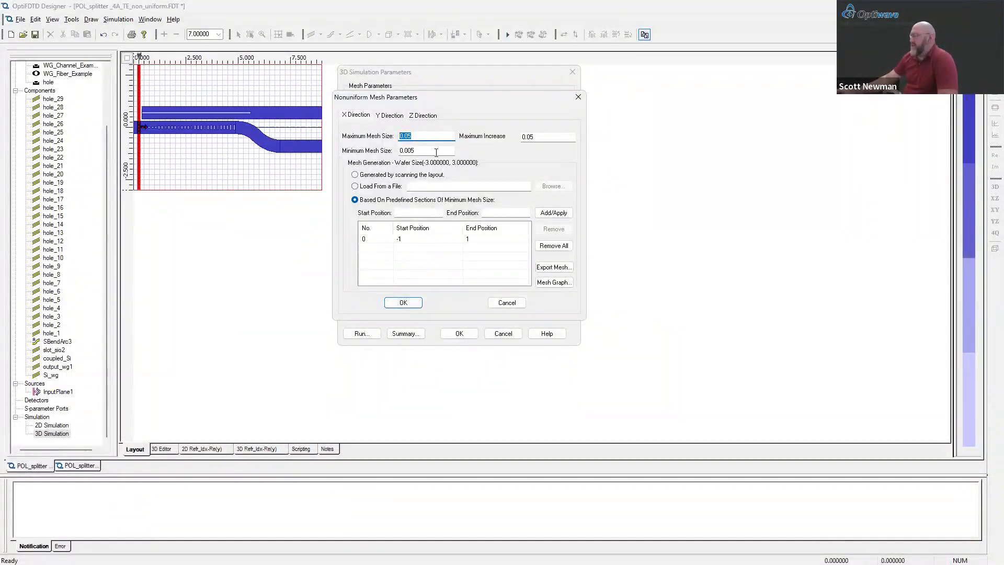
{"action": "left_click", "coordinate": [550, 283]}
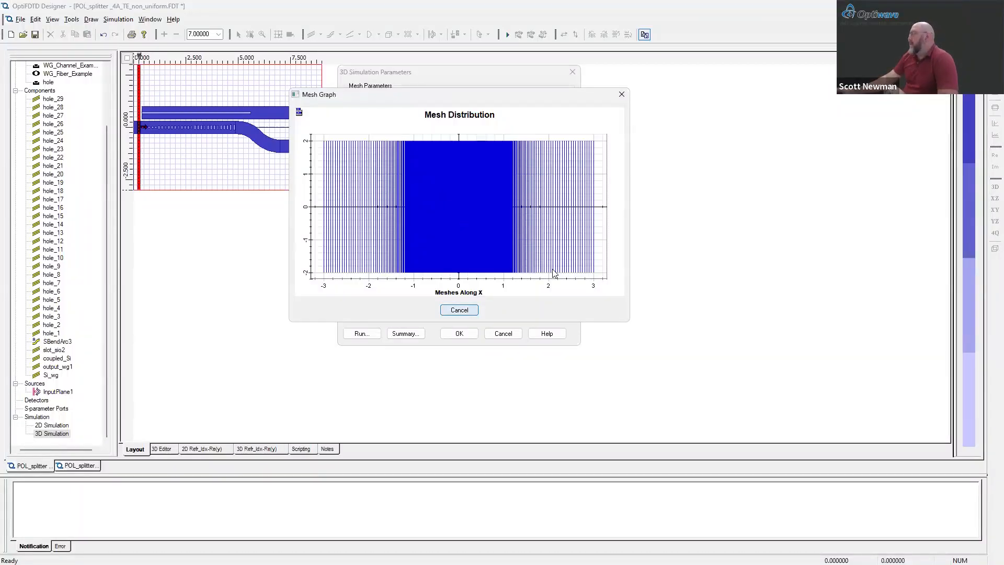
{"action": "key", "text": "Escape"}
{"action": "left_click", "coordinate": [390, 120]}
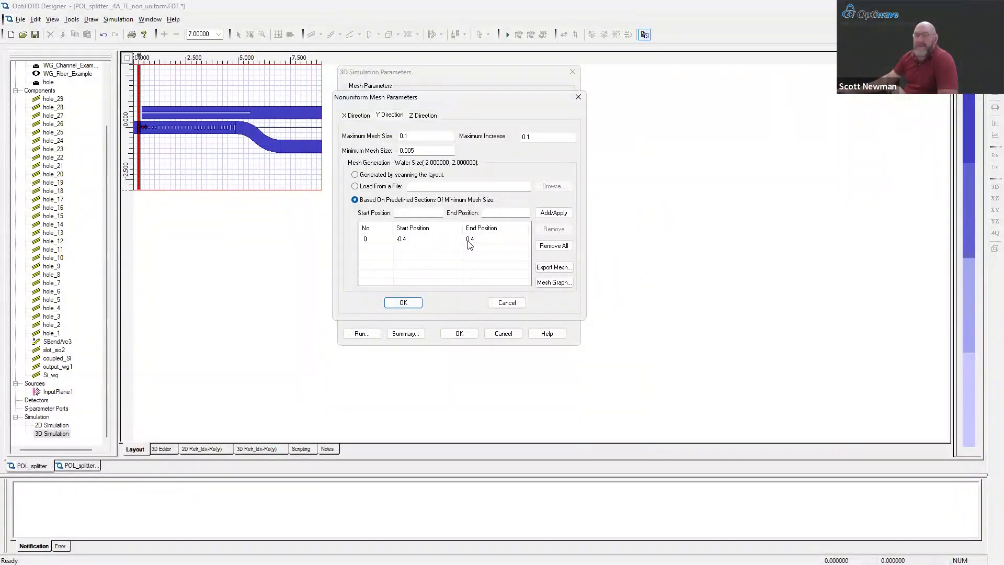
{"action": "left_click", "coordinate": [431, 116]}
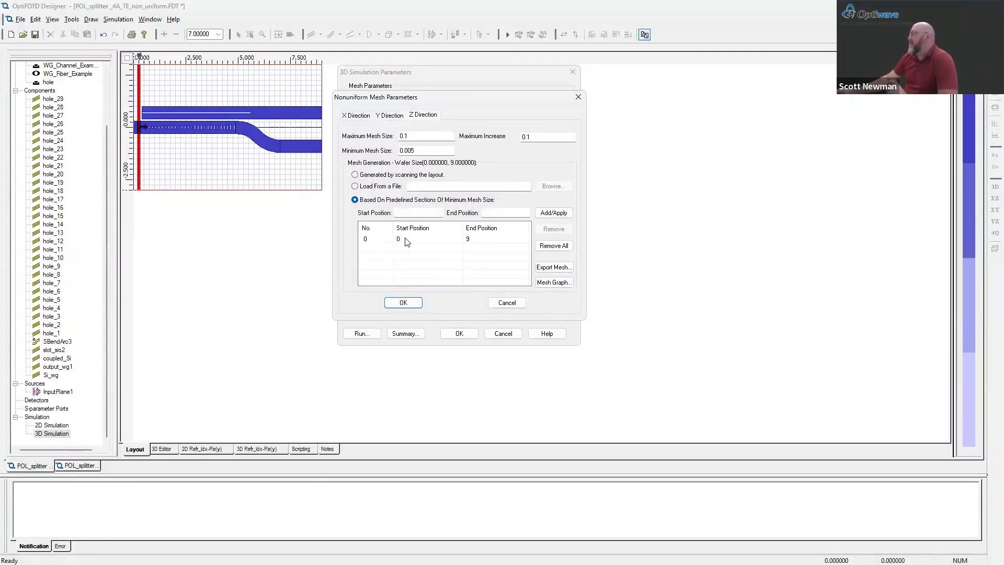
{"action": "left_click", "coordinate": [404, 303]}
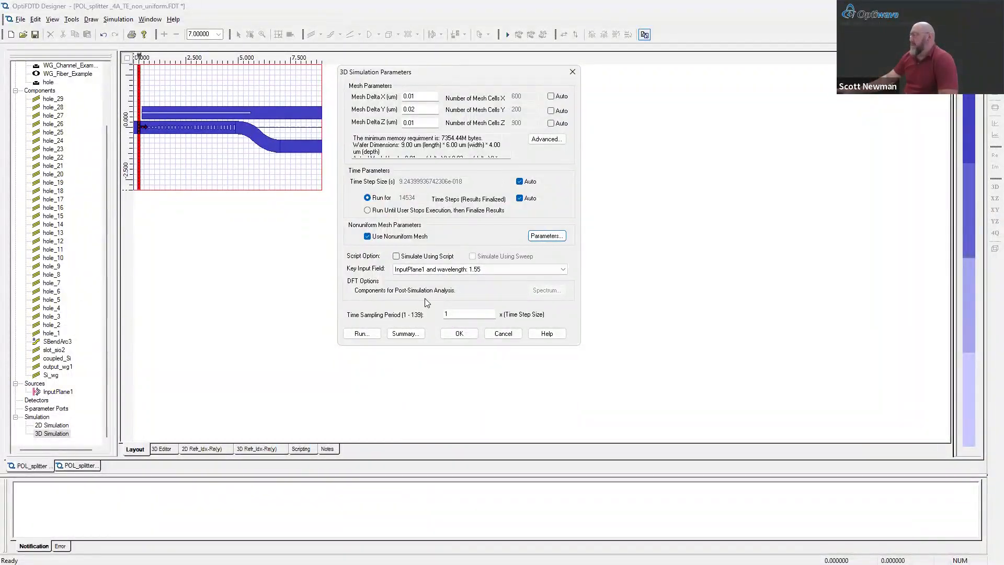
{"action": "left_click", "coordinate": [459, 334]}
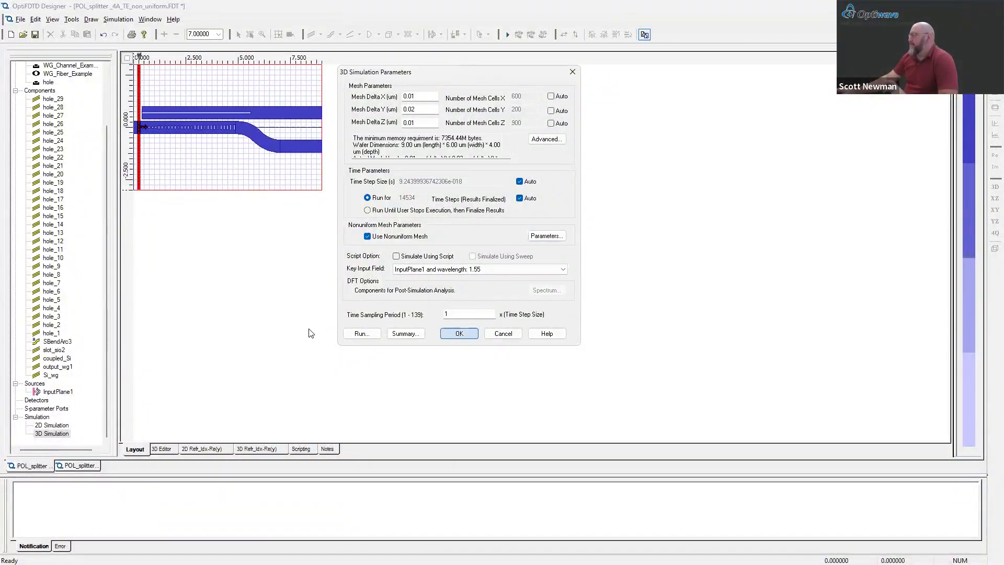
Step: In the project POL_splitter _4A_TM_non_uniform.FDT, send XZ_ObservationArea to the back so it lies behind the waveguides
{"action": "left_click", "coordinate": [81, 467]}
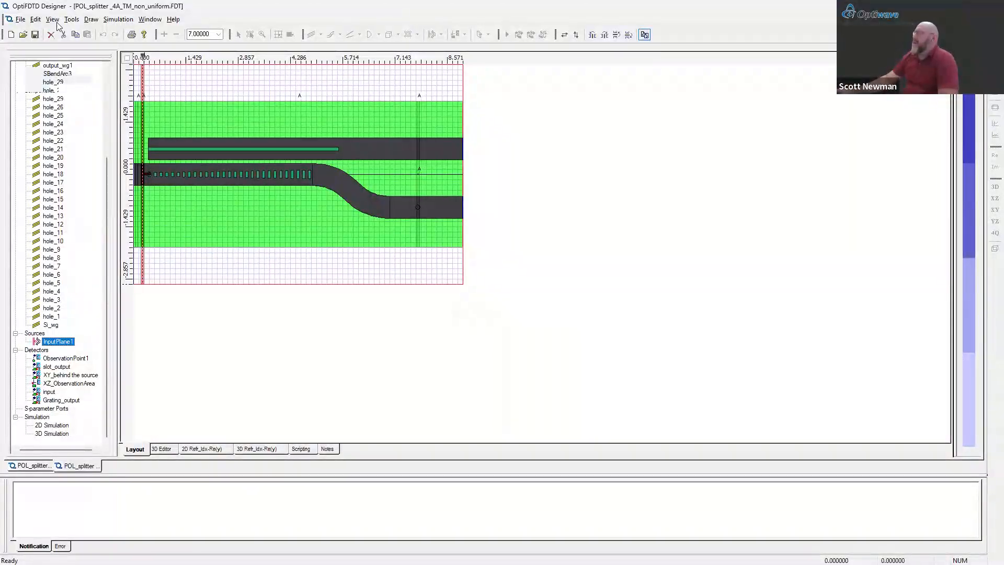
{"action": "left_click", "coordinate": [277, 112]}
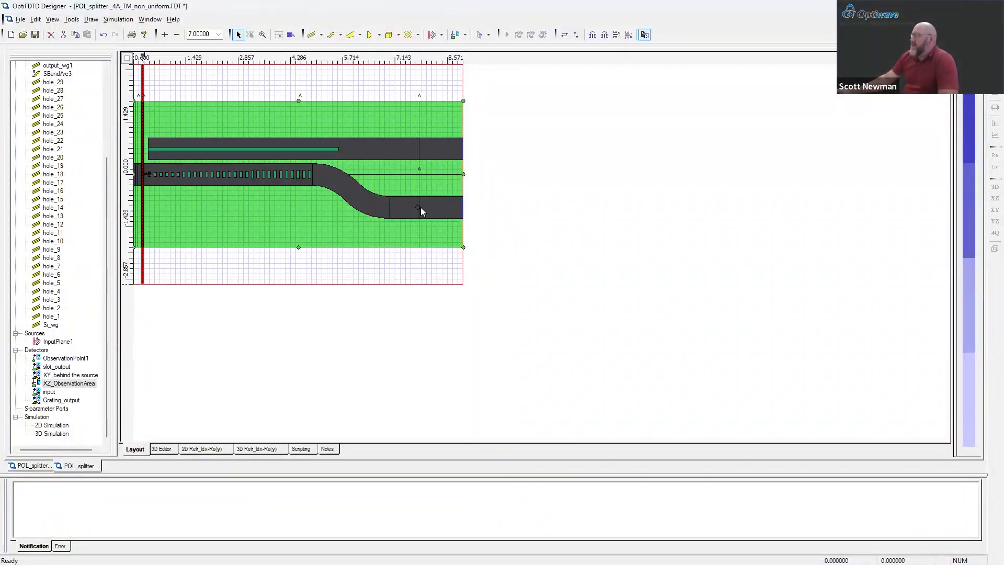
{"action": "left_click", "coordinate": [61, 360]}
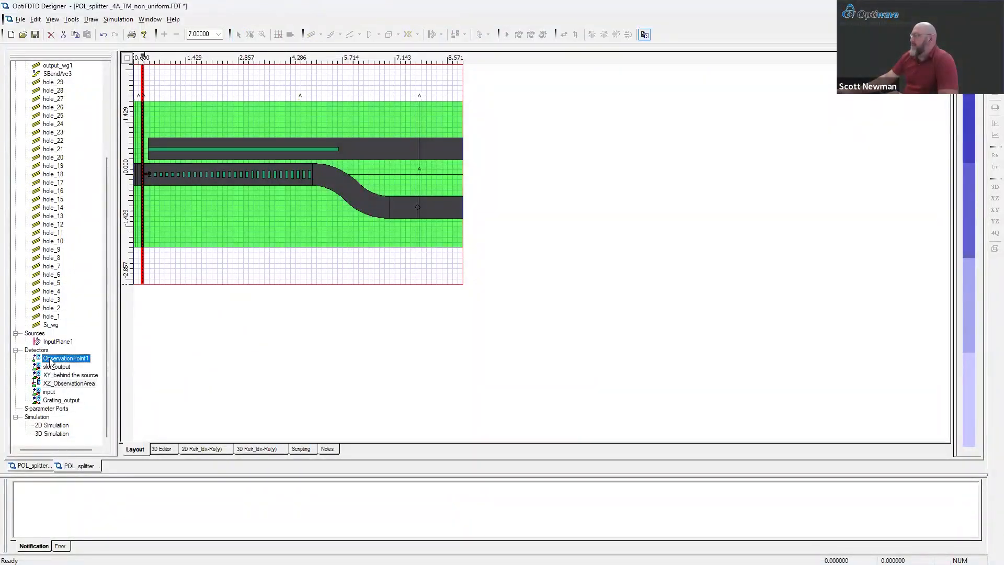
{"action": "right_click", "coordinate": [292, 192]}
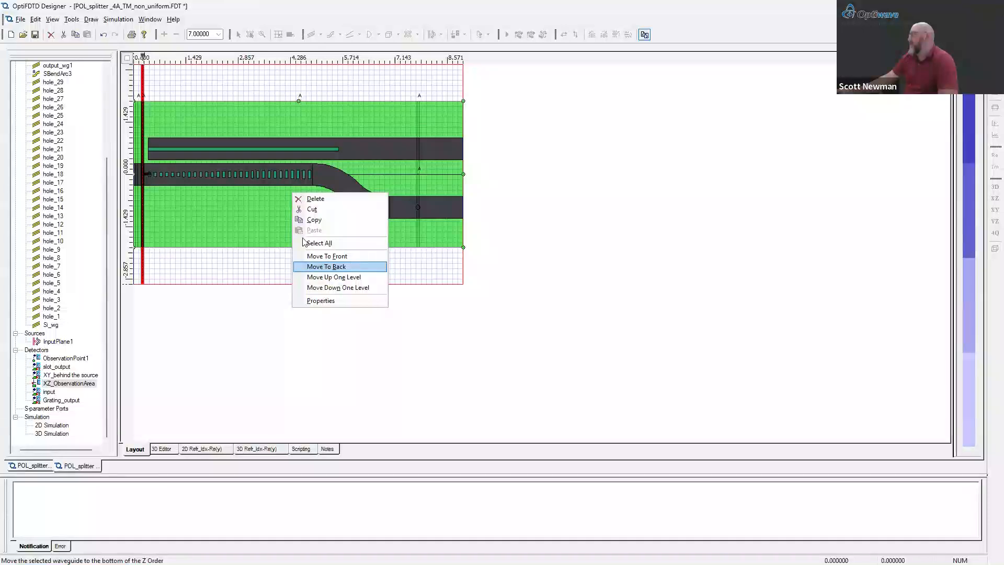
{"action": "left_click", "coordinate": [350, 267]}
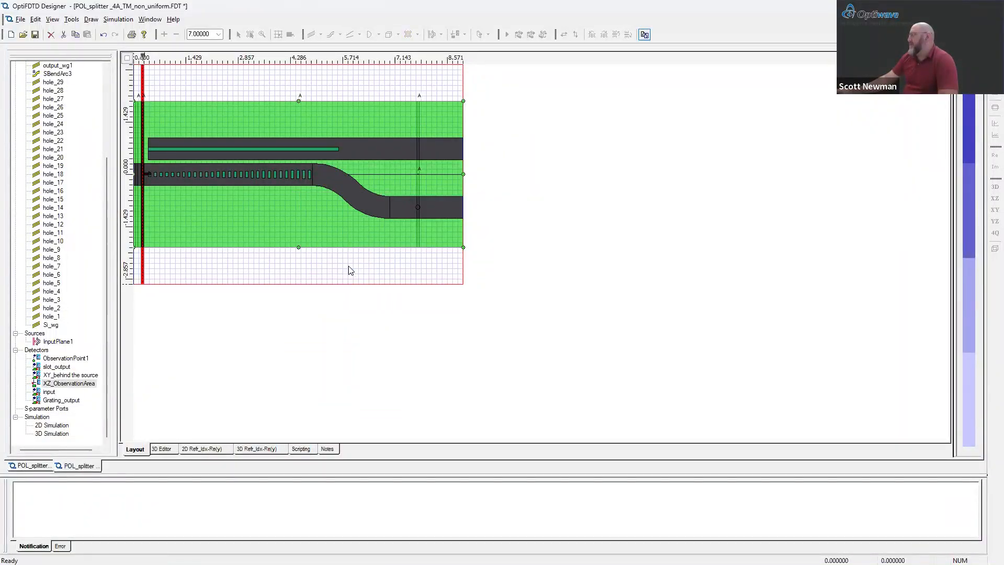
{"action": "right_click", "coordinate": [305, 208]}
{"action": "left_click", "coordinate": [265, 249]}
{"action": "left_click", "coordinate": [386, 213]}
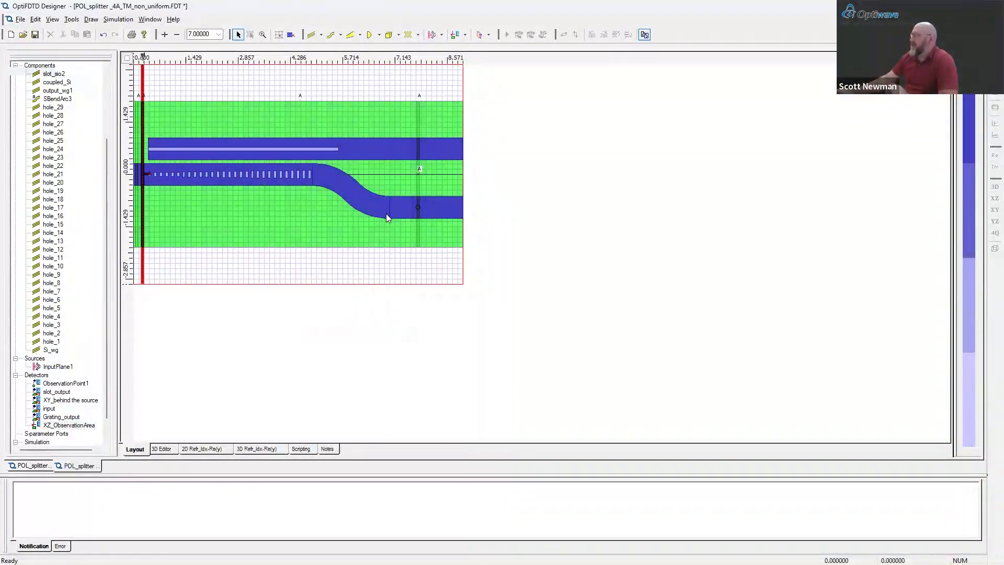
Step: Select ObservationPoint1 on the lower output waveguide, then switch to the presentation slides
{"action": "left_click", "coordinate": [417, 208]}
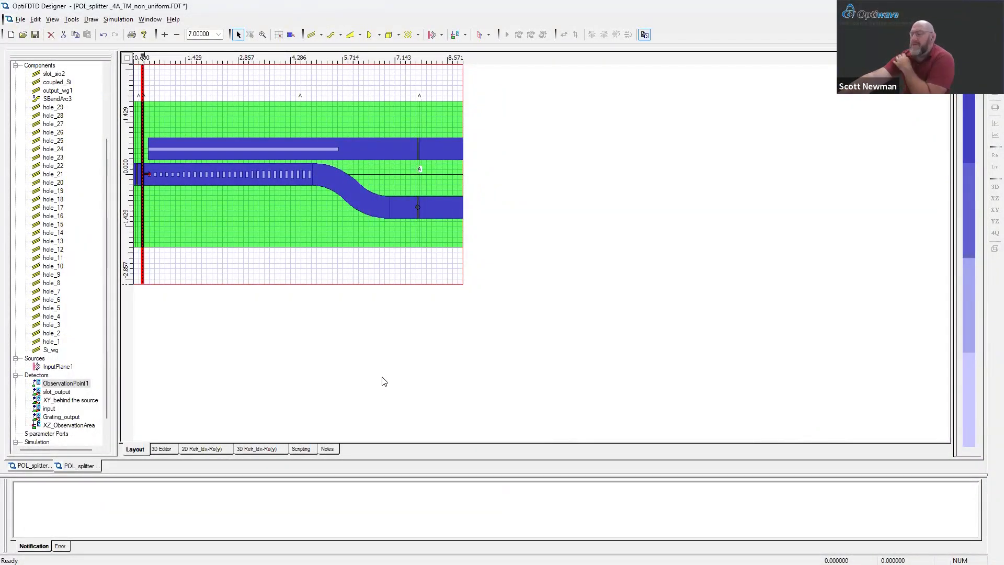
{"action": "key", "text": "alt+Tab"}
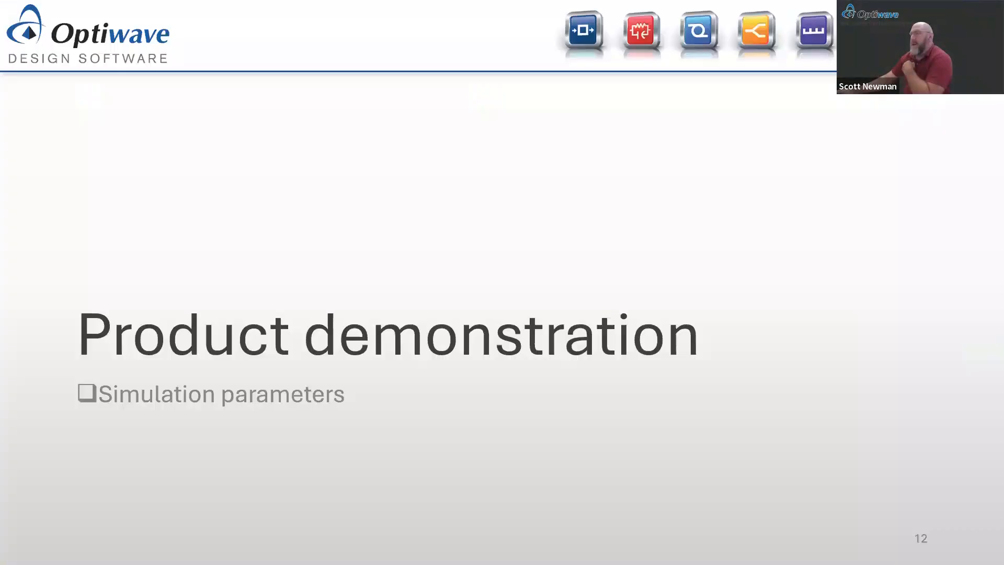
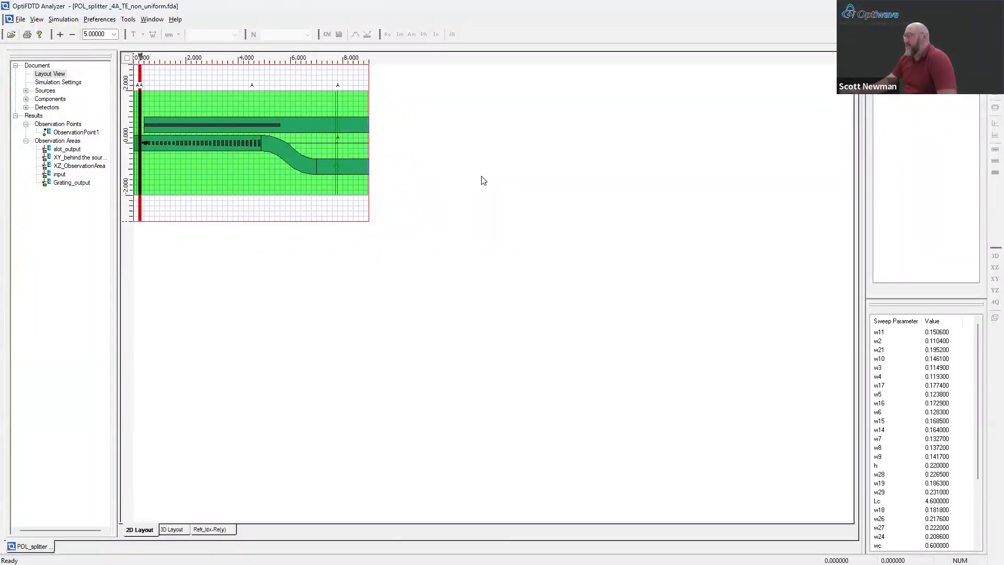
Step: View the Ey time-domain signal at ObservationPoint1, and compare the Ex and Ez field maps of XZ_ObservationArea in the TE results
{"action": "left_click", "coordinate": [77, 227]}
{"action": "left_click", "coordinate": [92, 133]}
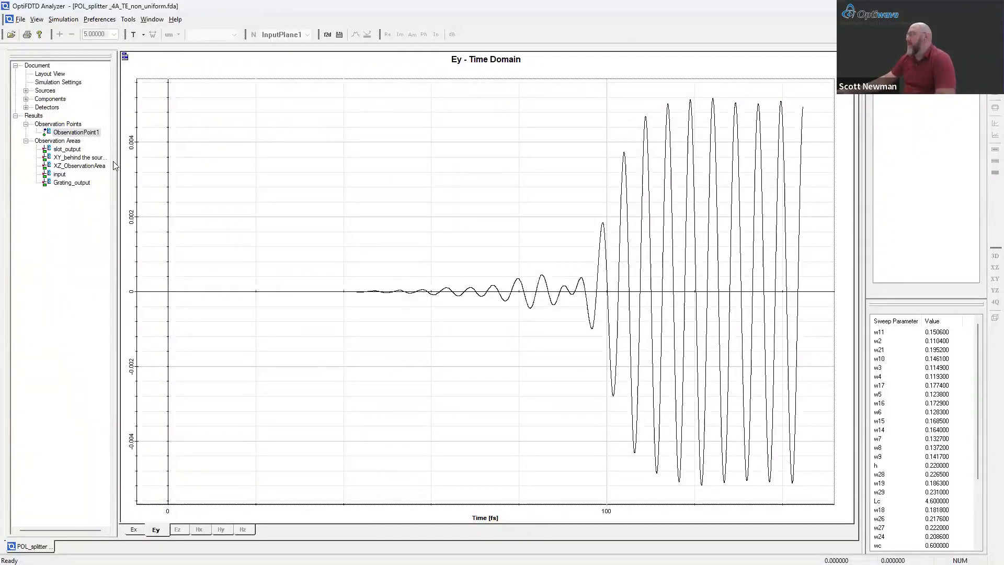
{"action": "left_click", "coordinate": [78, 166]}
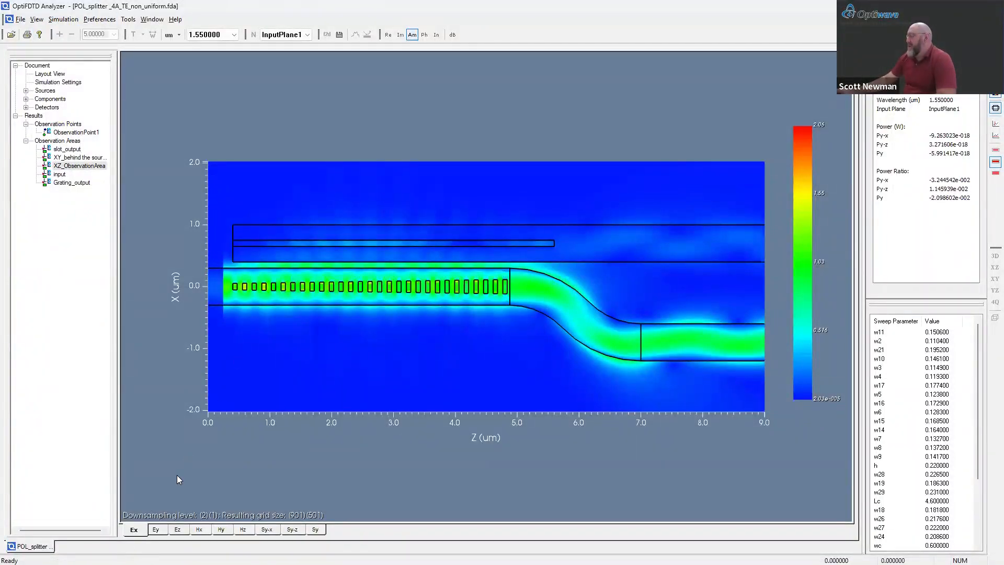
{"action": "left_click", "coordinate": [157, 529]}
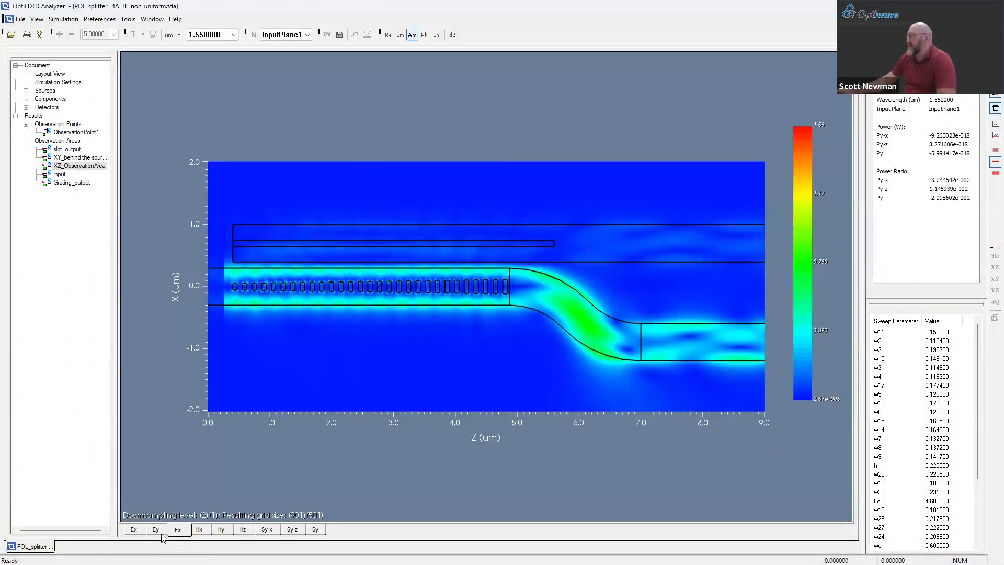
{"action": "left_click", "coordinate": [131, 529]}
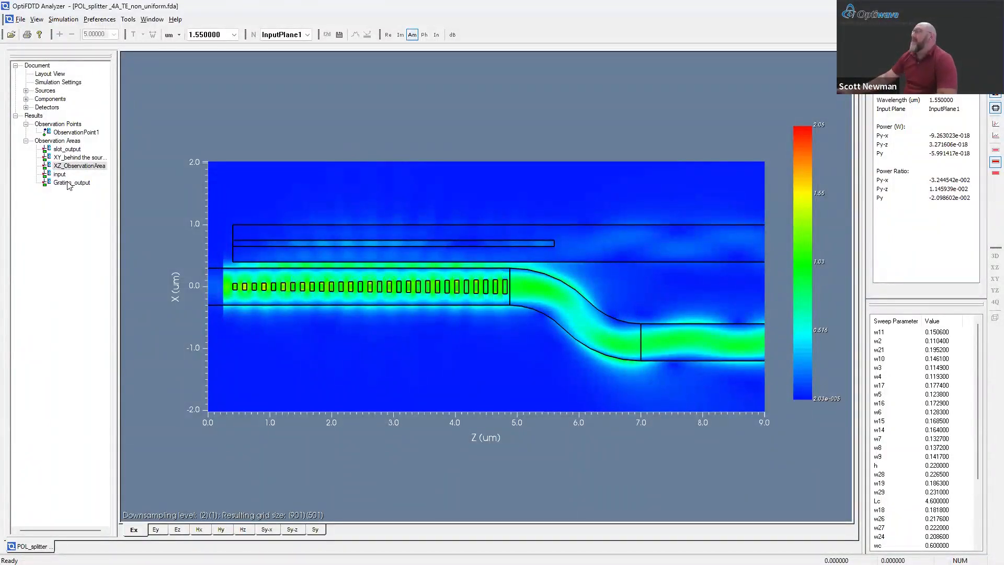
Step: Examine the Ex cross-section fields and power ratios at slot_output, Grating_output, input and XY_behind the source
{"action": "left_click", "coordinate": [63, 150]}
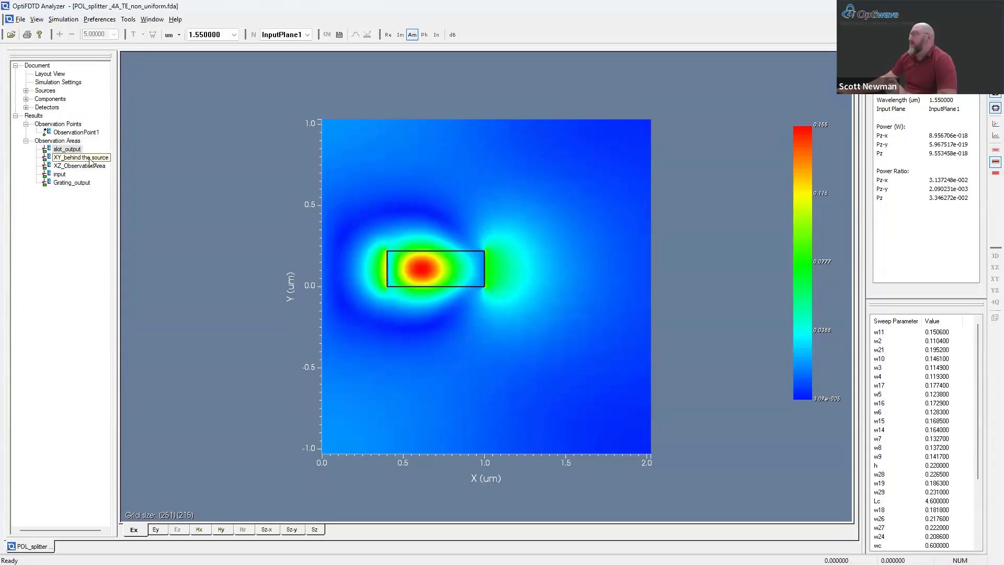
{"action": "left_click", "coordinate": [83, 184]}
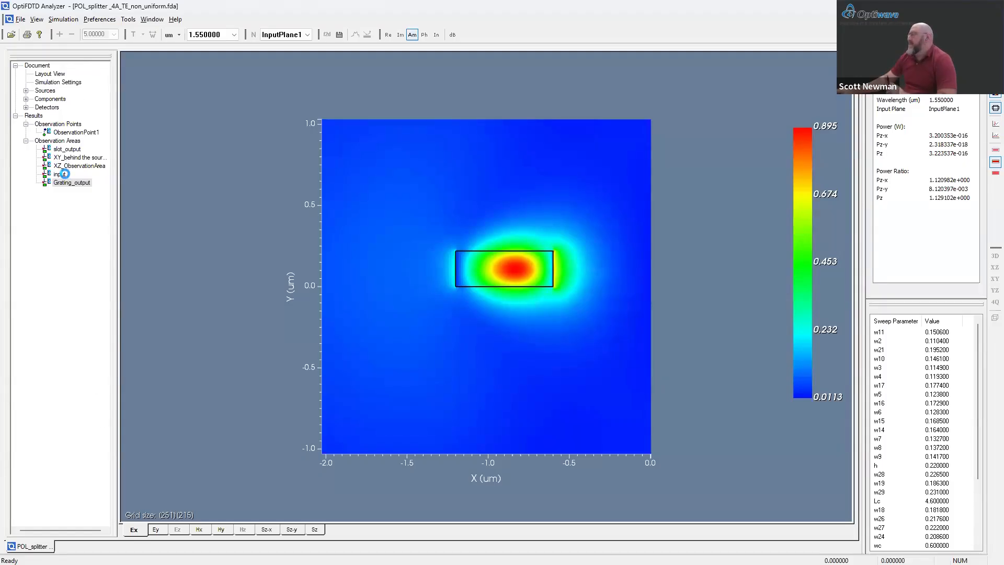
{"action": "left_click", "coordinate": [63, 174]}
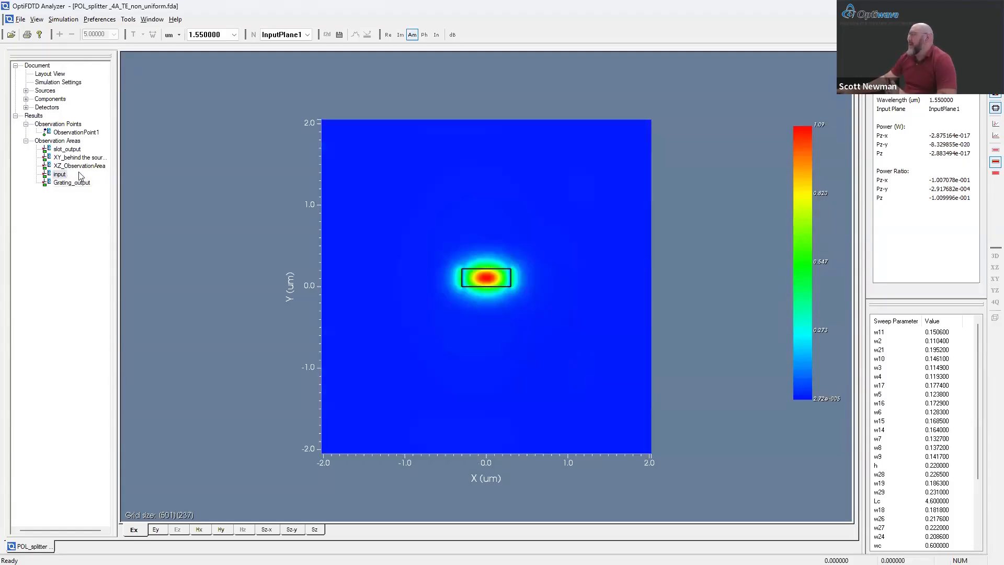
{"action": "left_click", "coordinate": [82, 158]}
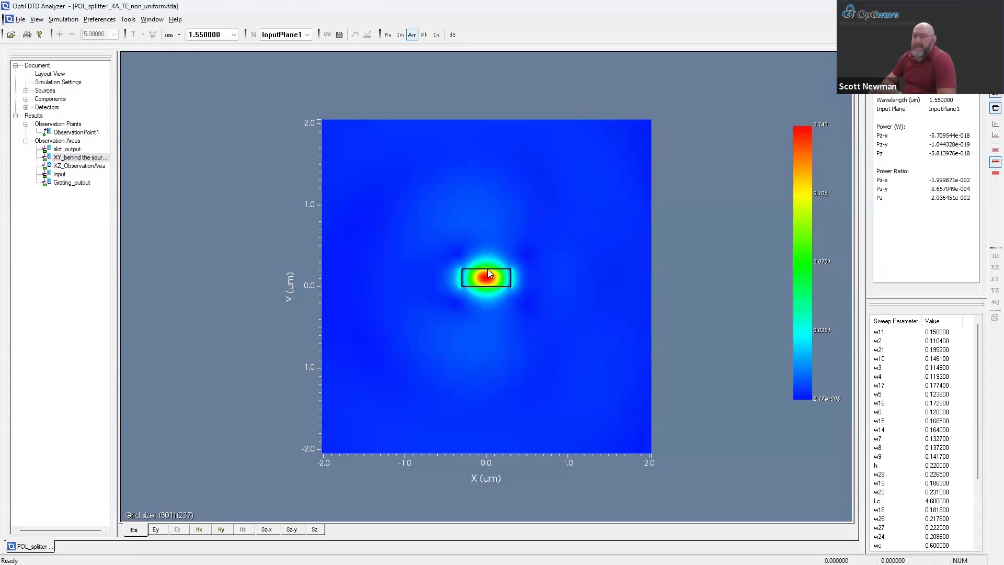
{"action": "left_click", "coordinate": [77, 183]}
{"action": "left_click", "coordinate": [59, 174]}
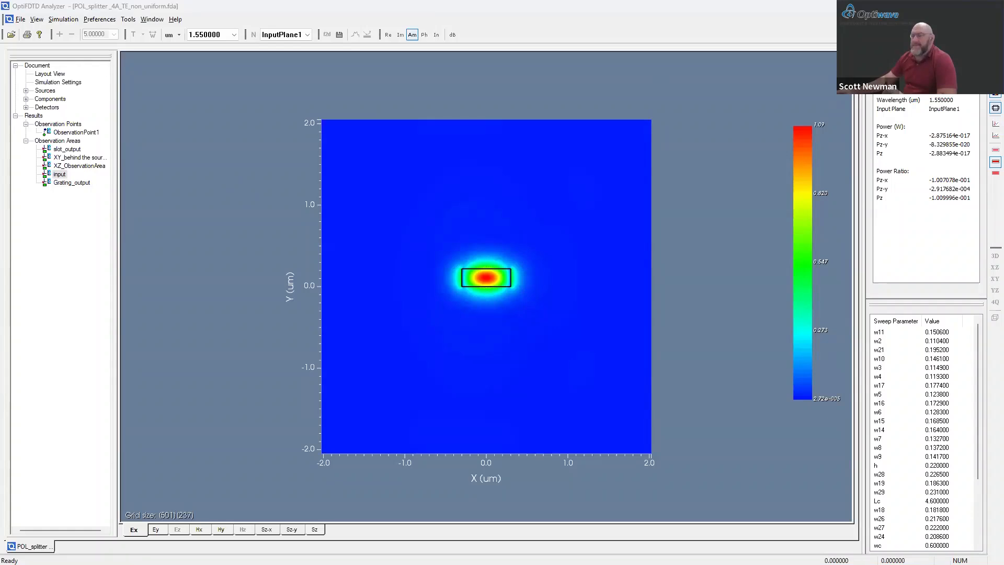
Step: Switch to the presentation slides and advance to the closing Thank You slide
{"action": "key", "text": "alt+Tab"}
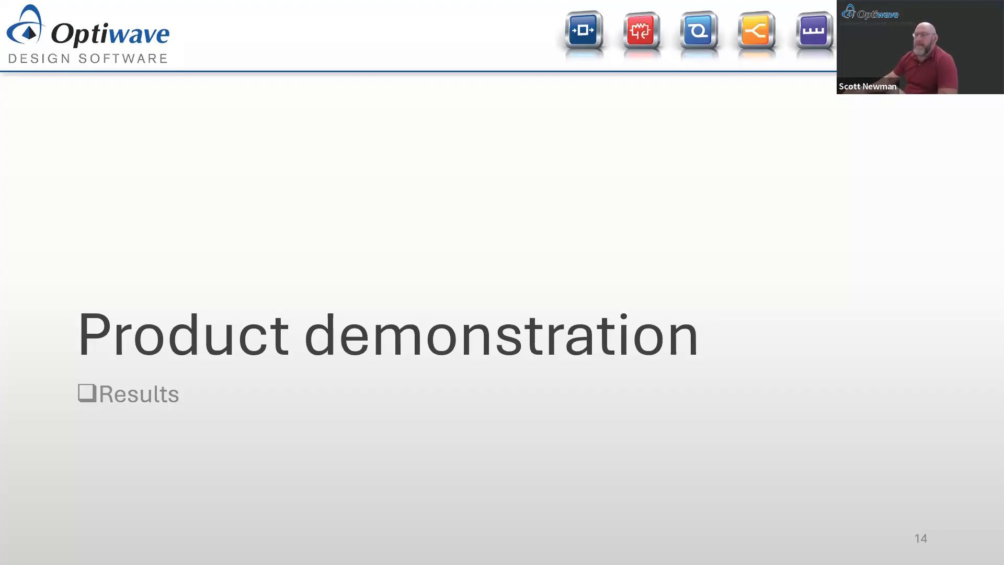
{"action": "key", "text": "Right"}
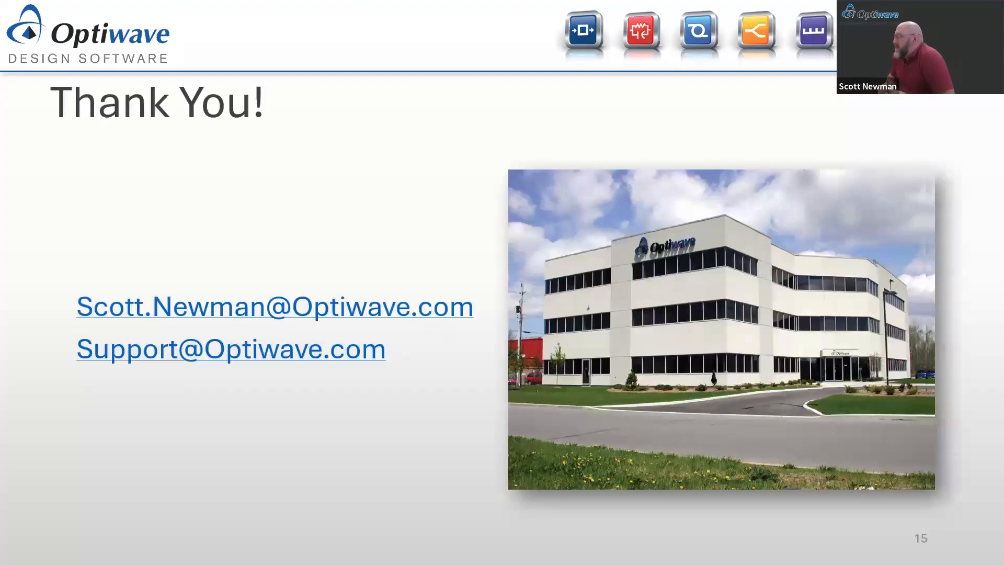